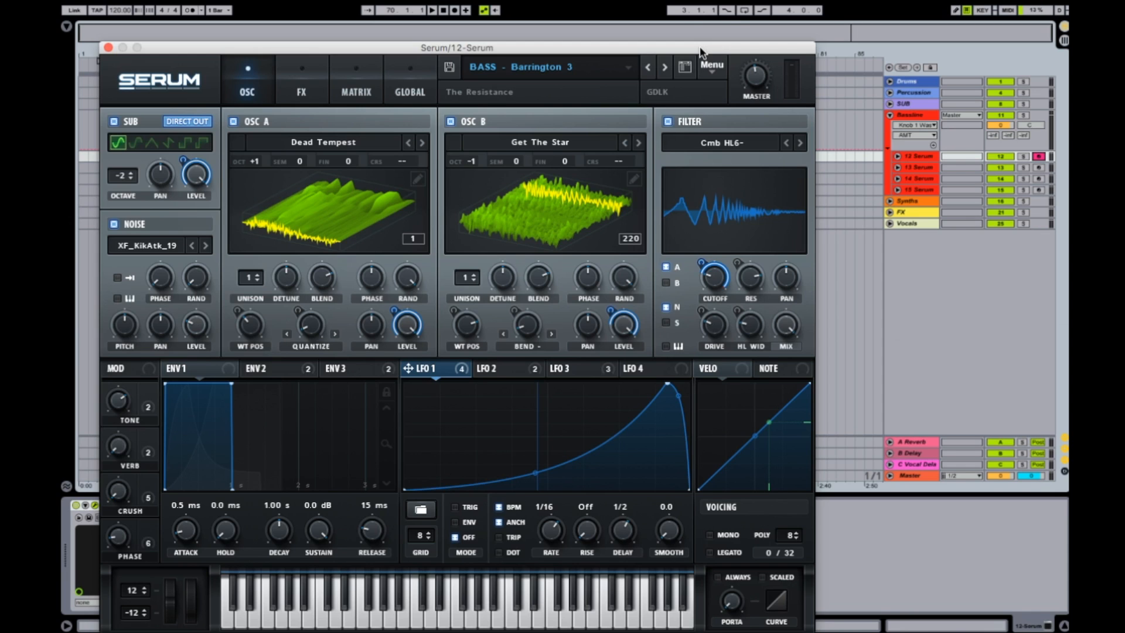
# - Bypass all modulation destinations of LFO 3, LFO 2 and LFO 1
pyautogui.click(609, 373)
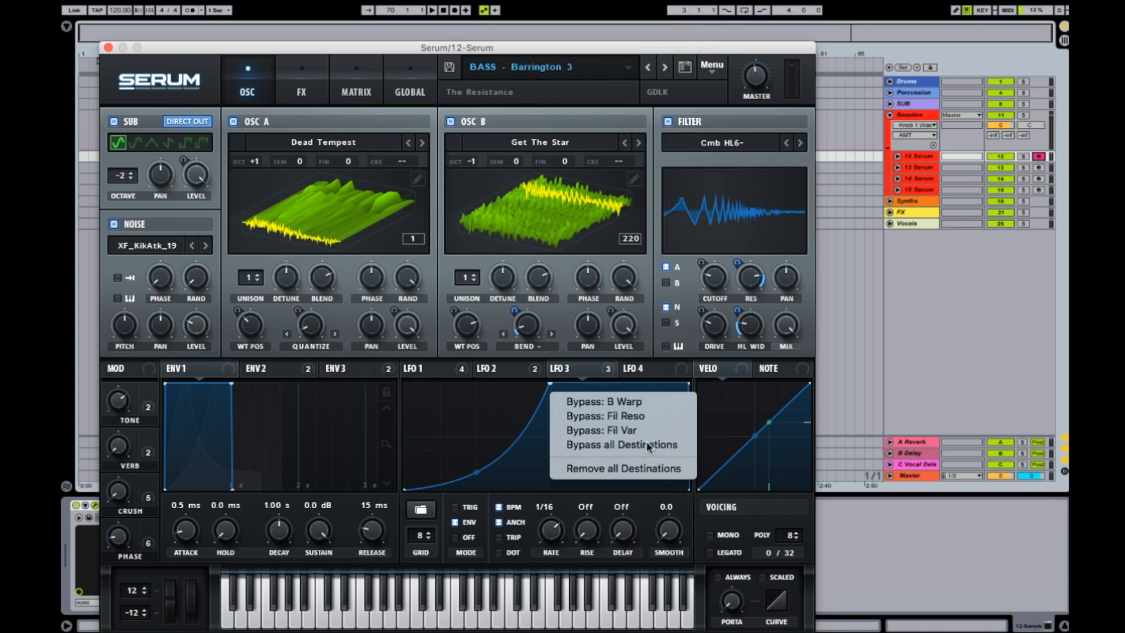
pyautogui.click(630, 443)
pyautogui.click(537, 371)
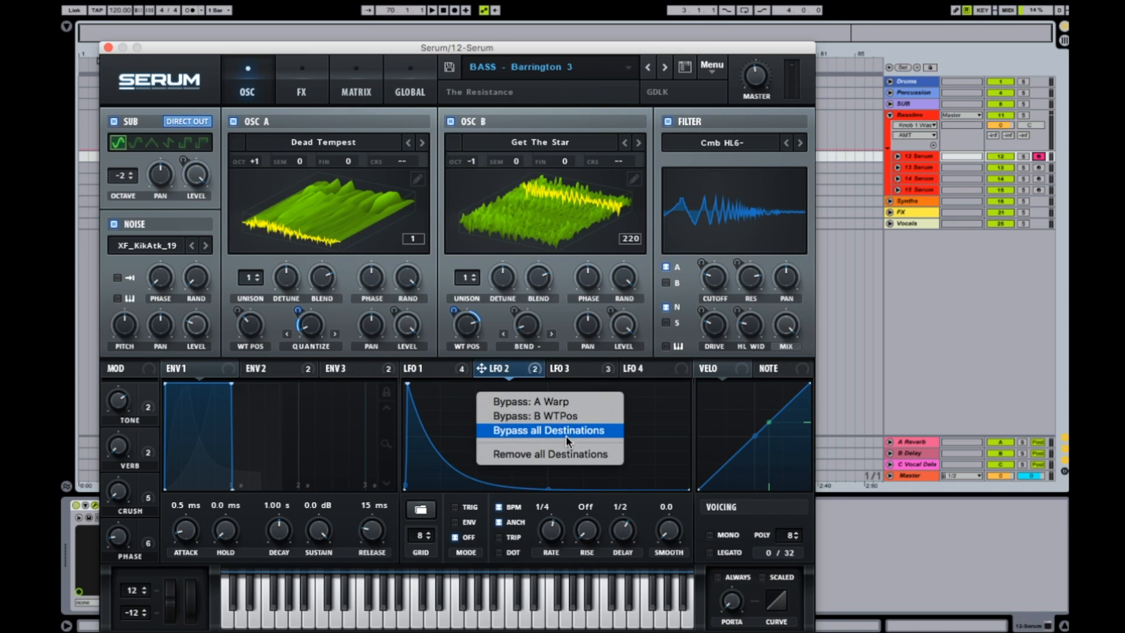
pyautogui.click(566, 433)
pyautogui.click(461, 368)
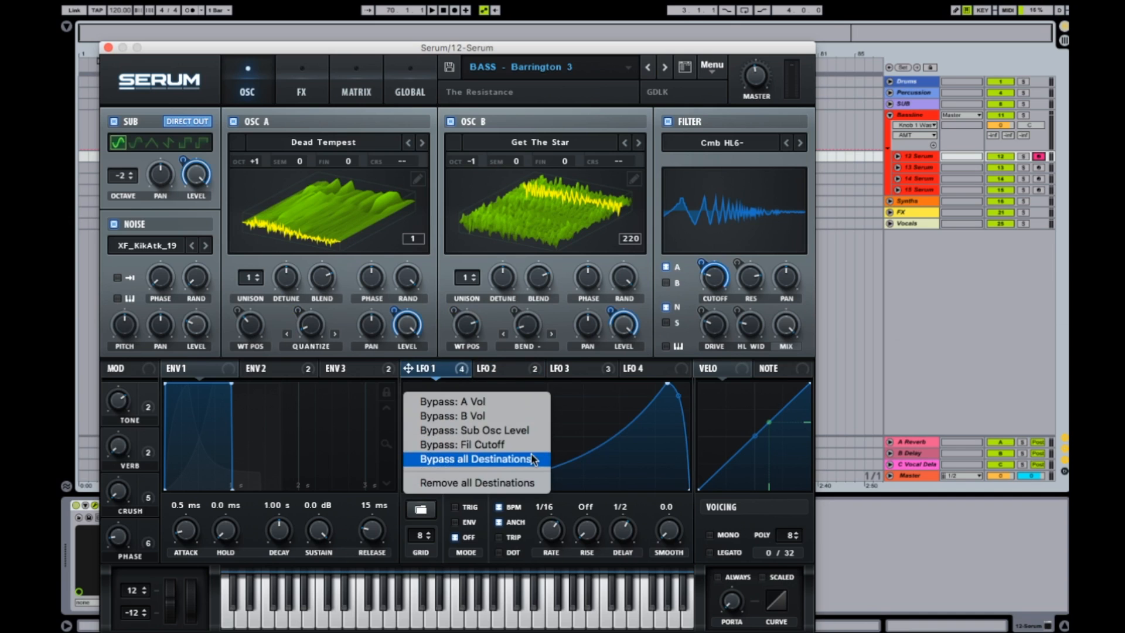
pyautogui.click(531, 459)
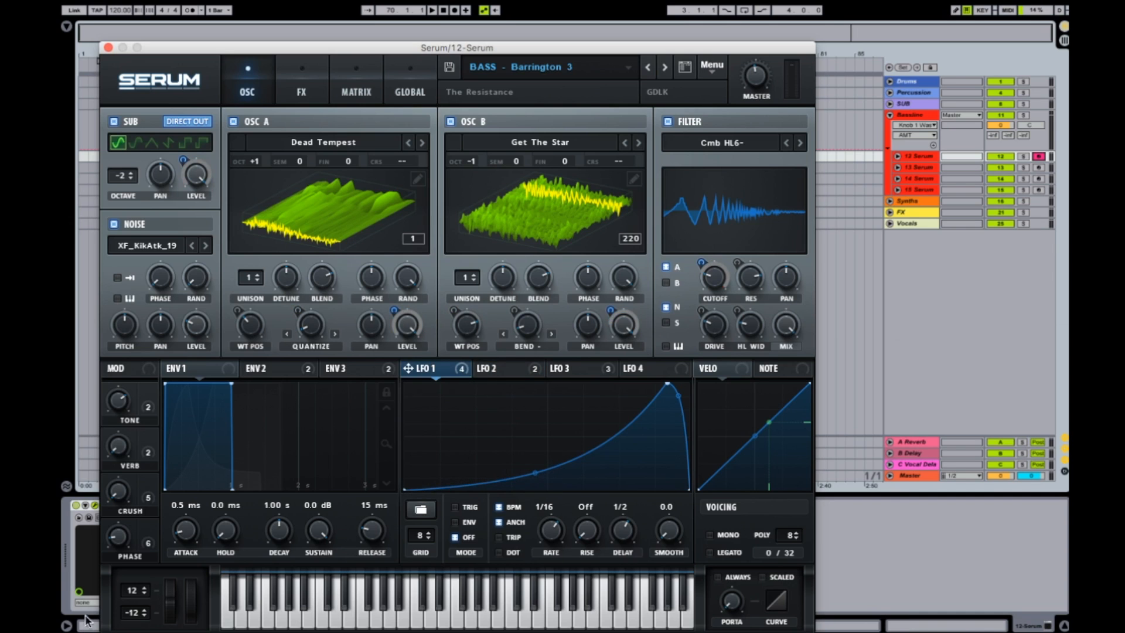
# - Bypass all modulation destinations of the Phase, Crush, Verb and Tone macros
pyautogui.click(148, 543)
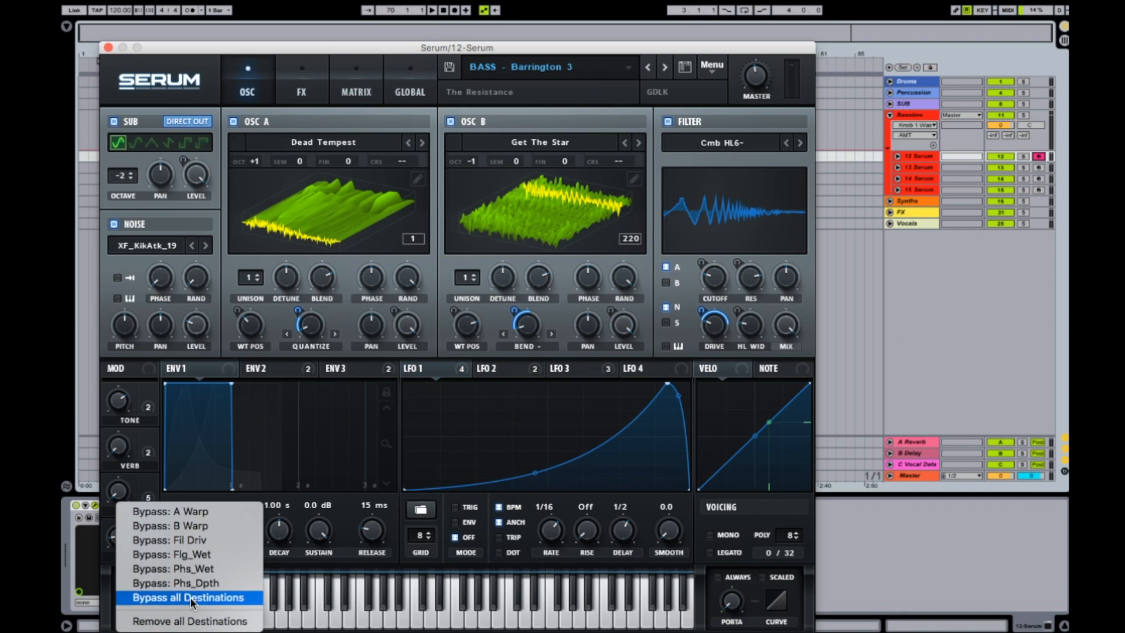
pyautogui.click(190, 595)
pyautogui.click(148, 498)
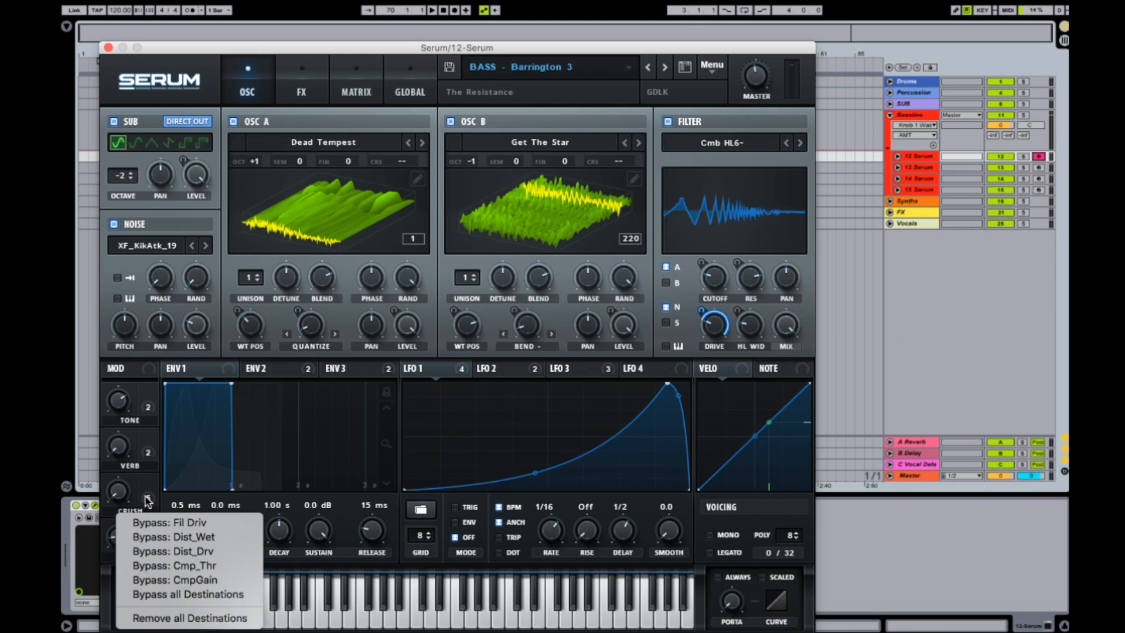
pyautogui.click(177, 594)
pyautogui.click(149, 458)
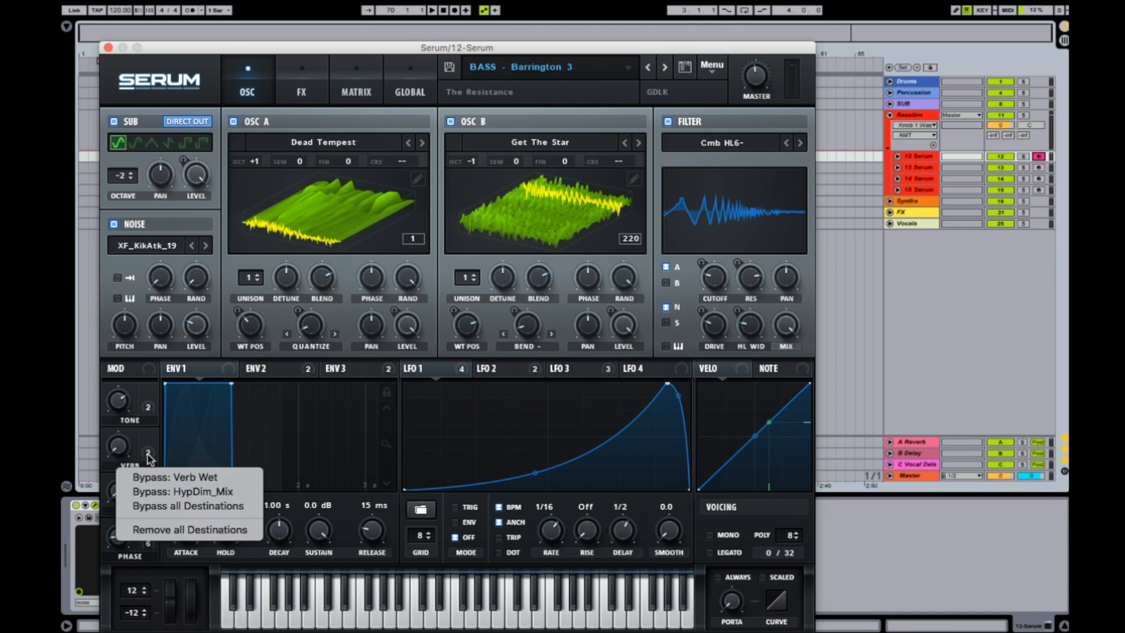
pyautogui.click(176, 505)
pyautogui.click(148, 406)
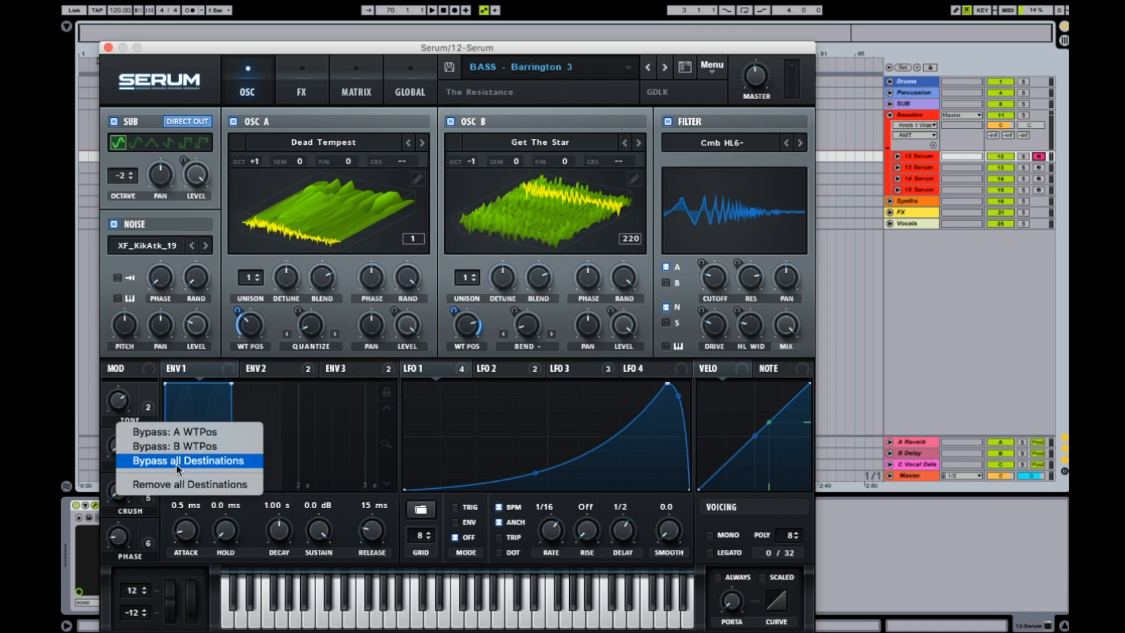
pyautogui.click(182, 463)
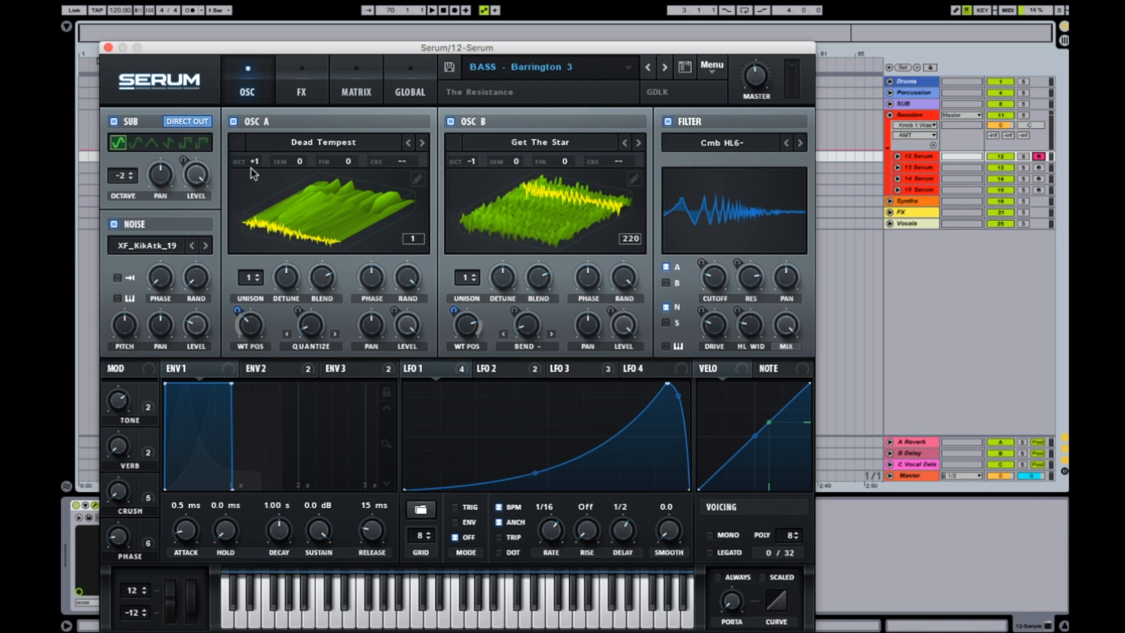
# - Switch off the noise, the sub oscillator and Osc B to hear Osc A on its own
pyautogui.click(114, 224)
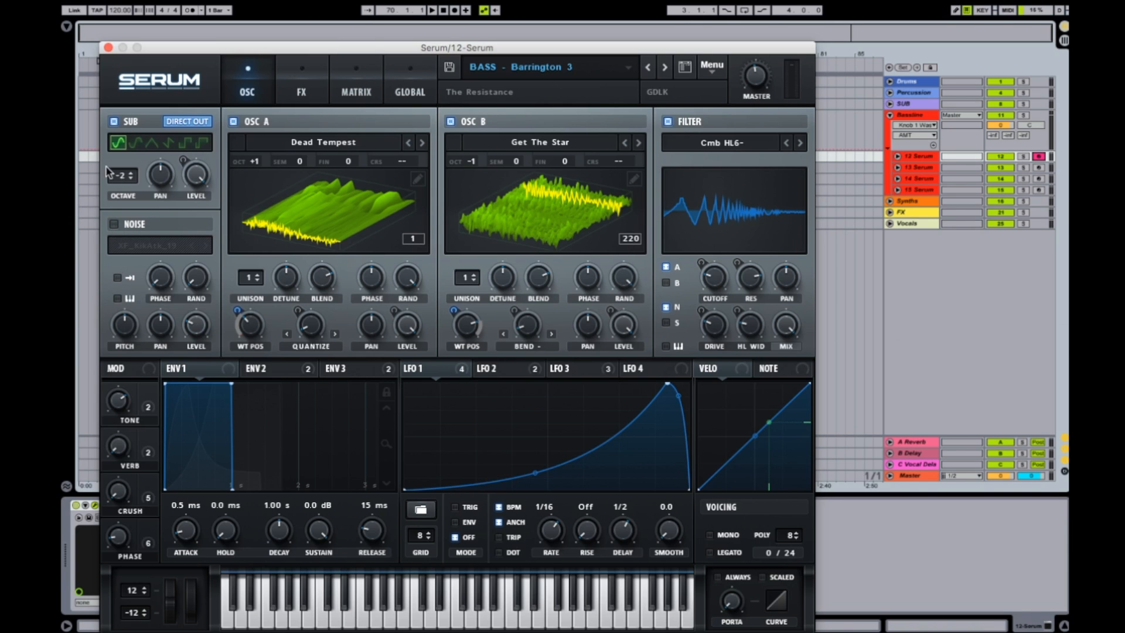
pyautogui.click(113, 122)
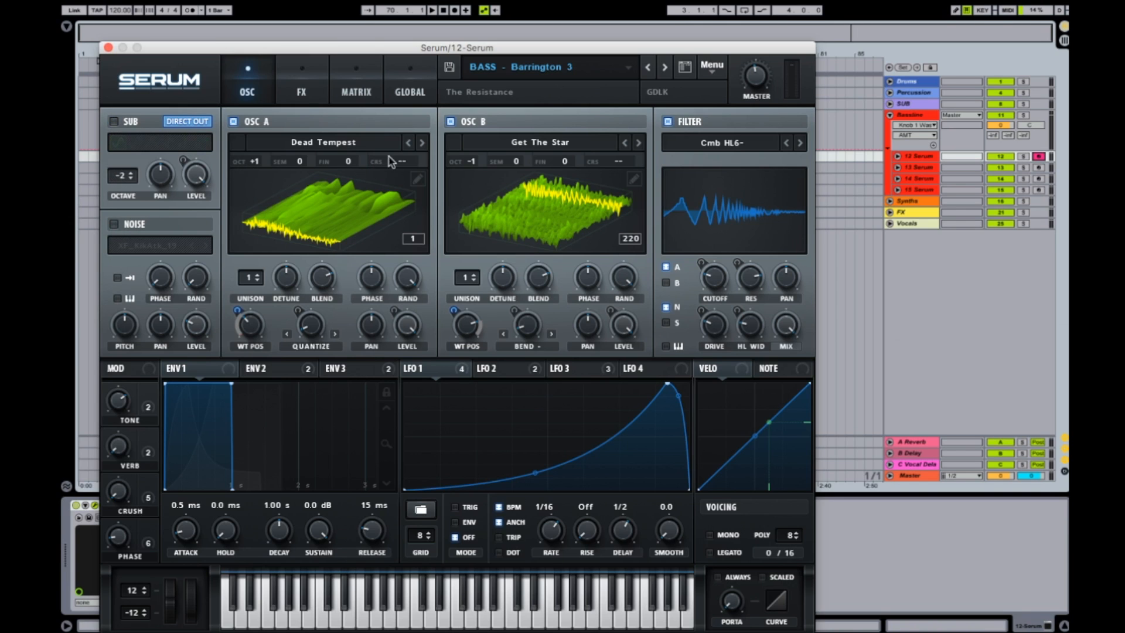
pyautogui.click(452, 122)
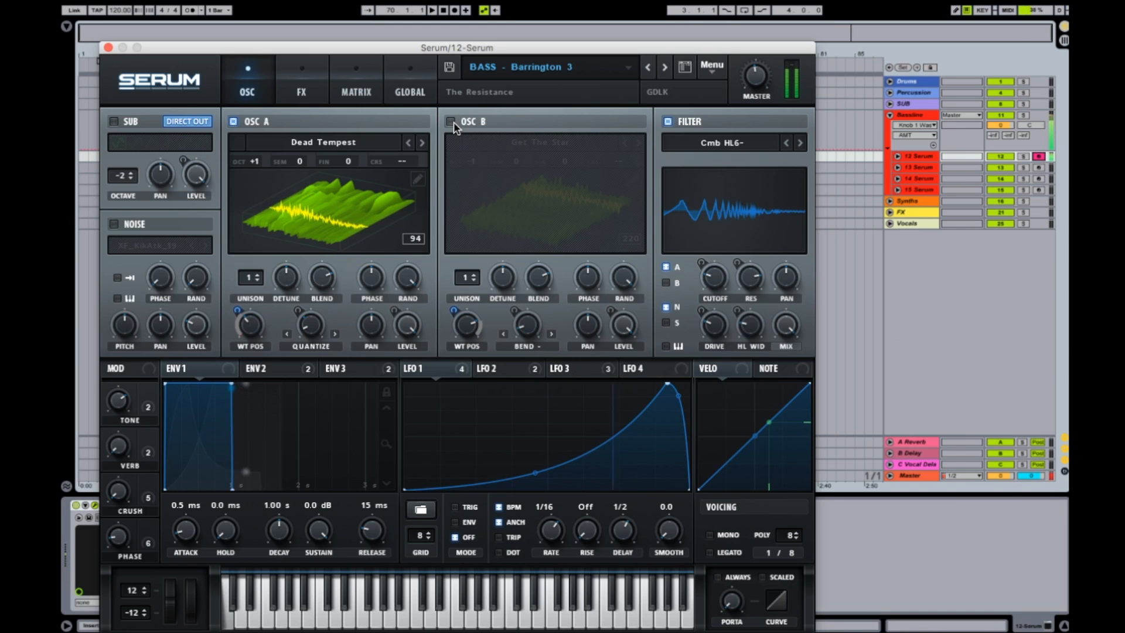
# - Switch Osc B, the sub and the noise back on, and compare the sound without and with the filter
pyautogui.click(452, 123)
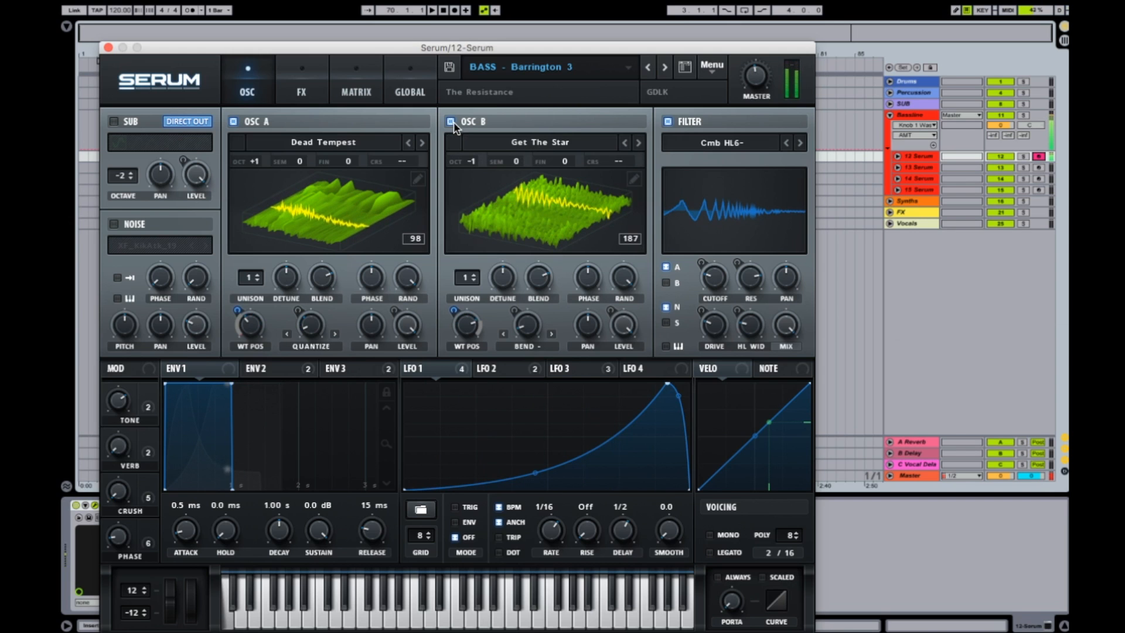
pyautogui.click(115, 121)
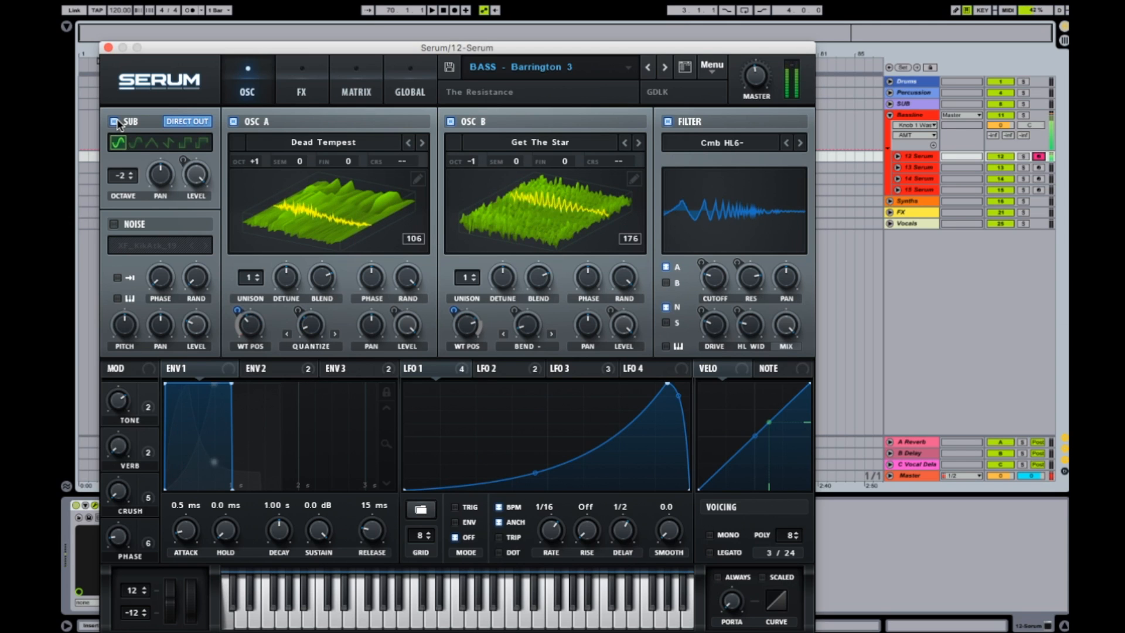
pyautogui.click(114, 224)
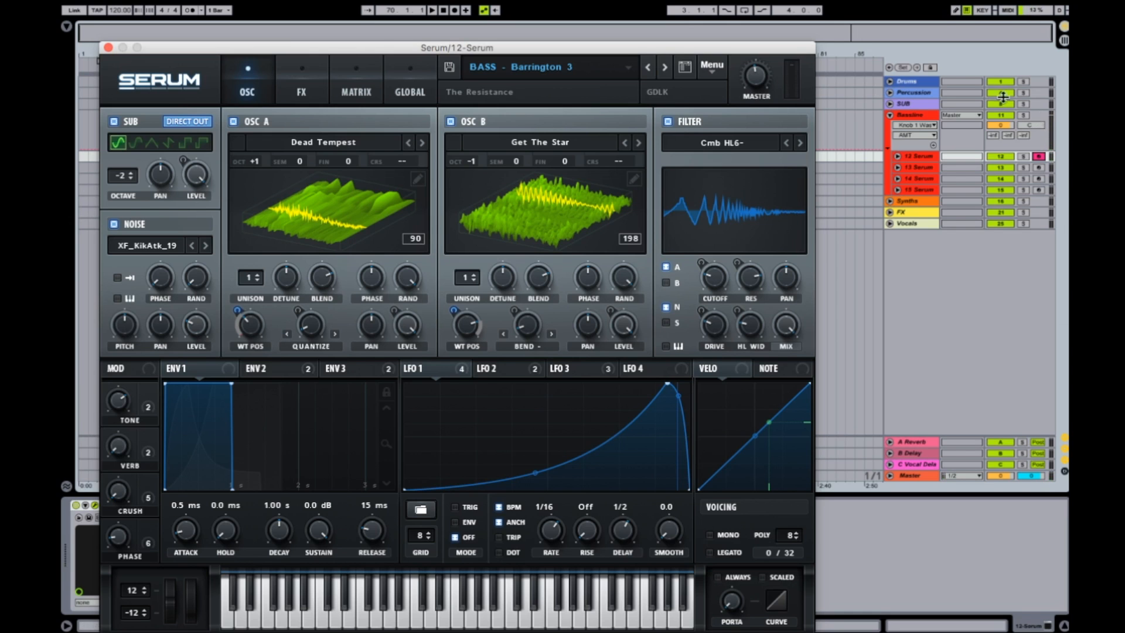
pyautogui.click(668, 121)
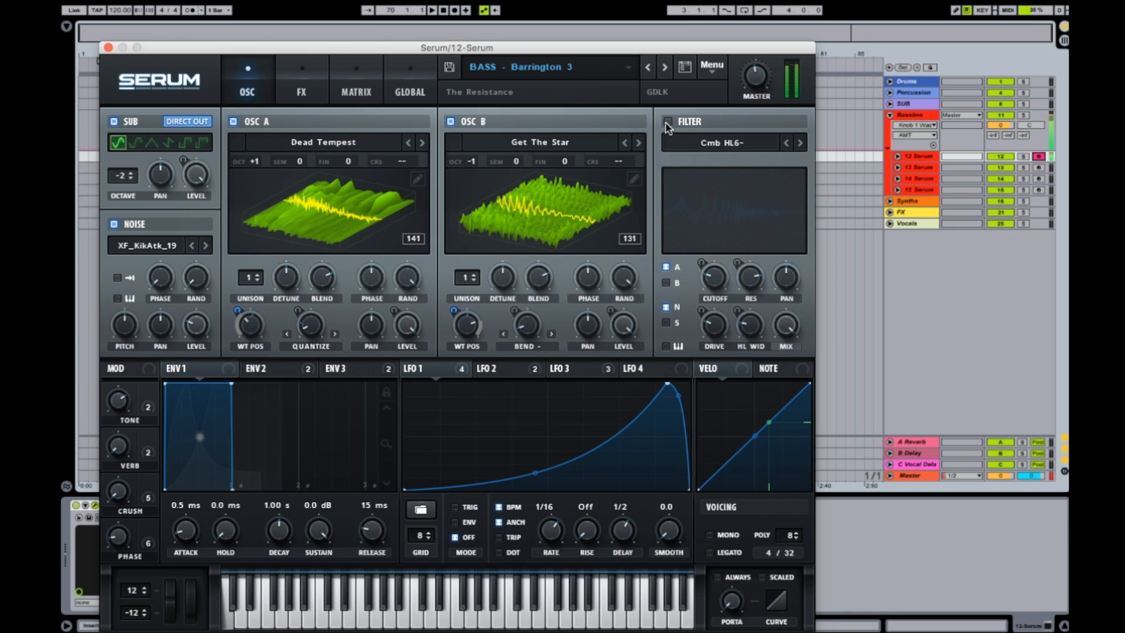
pyautogui.click(668, 122)
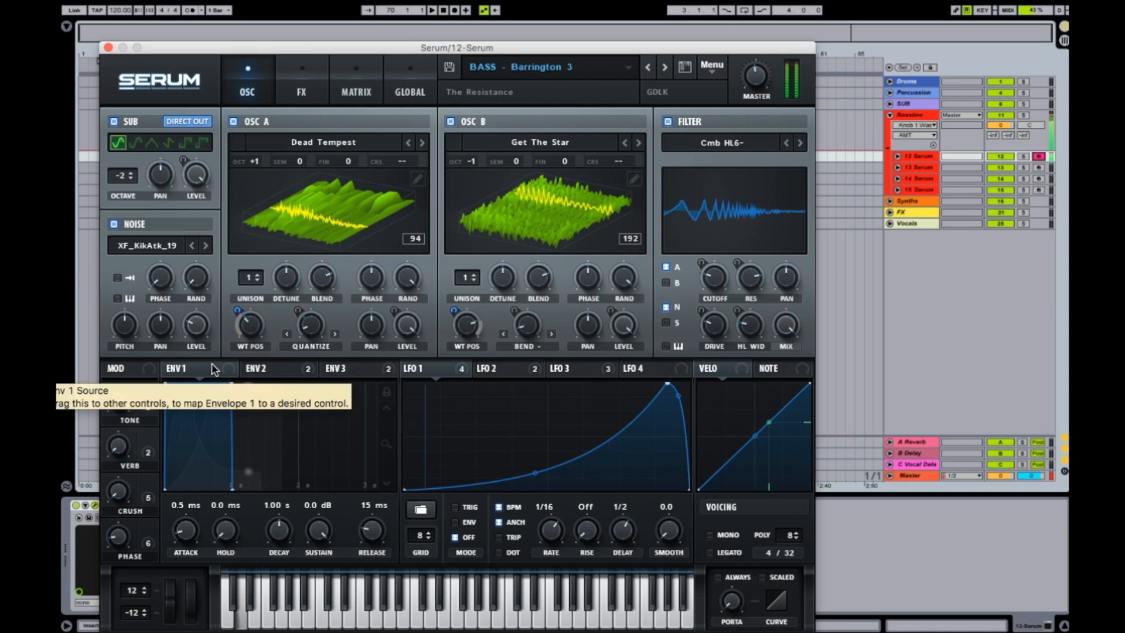
# - Review the curves and modulation targets of Env 1 and Env 2
pyautogui.click(279, 369)
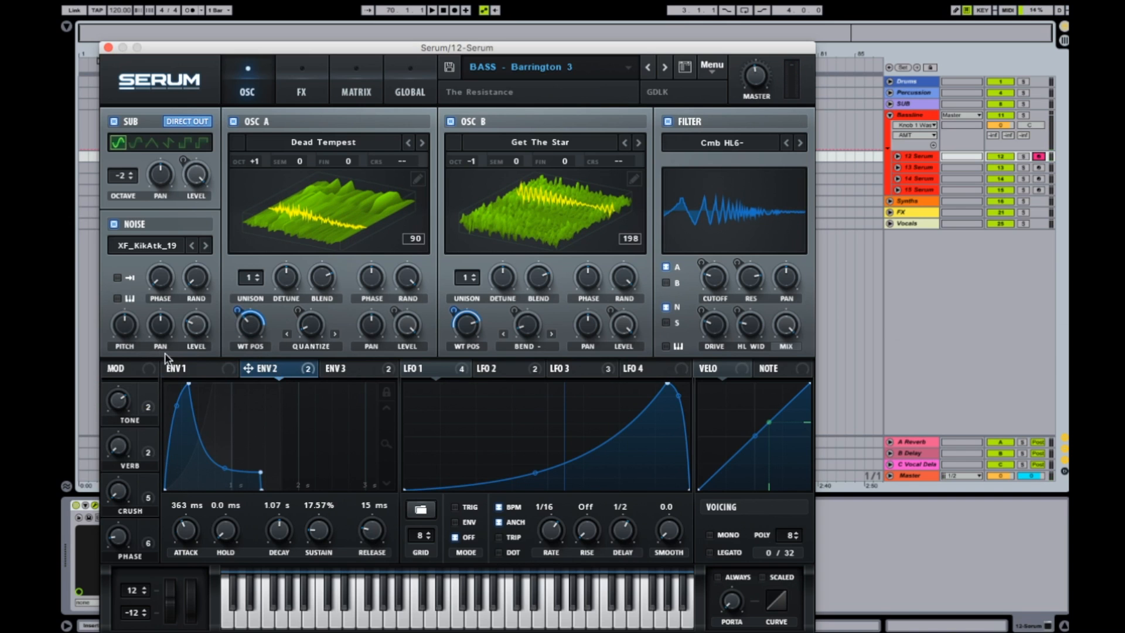
pyautogui.click(183, 372)
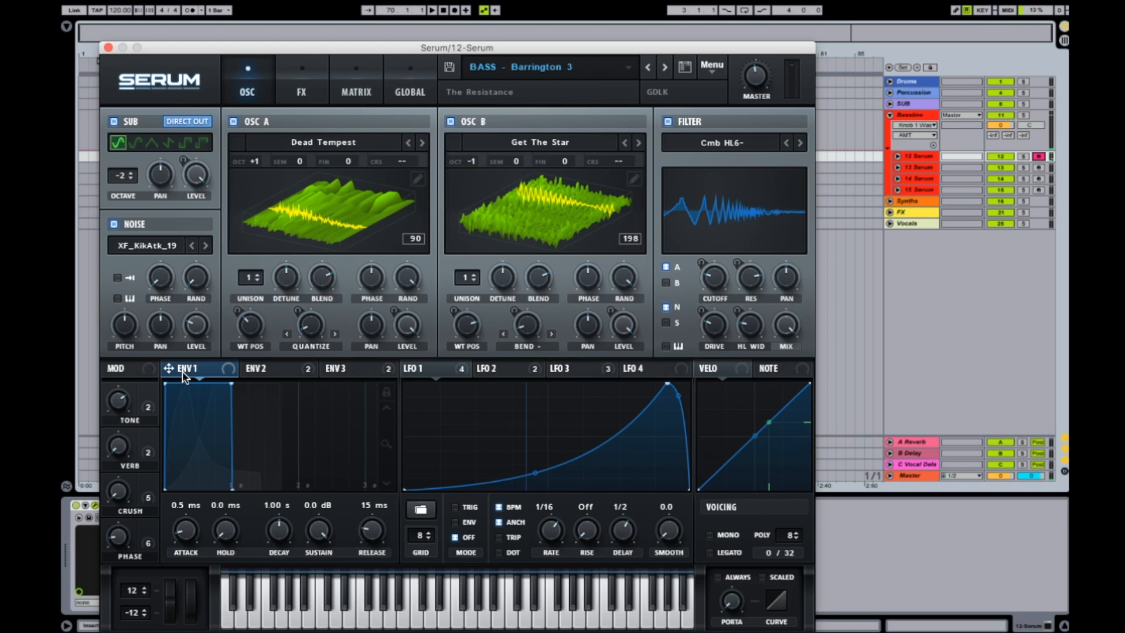
pyautogui.click(278, 372)
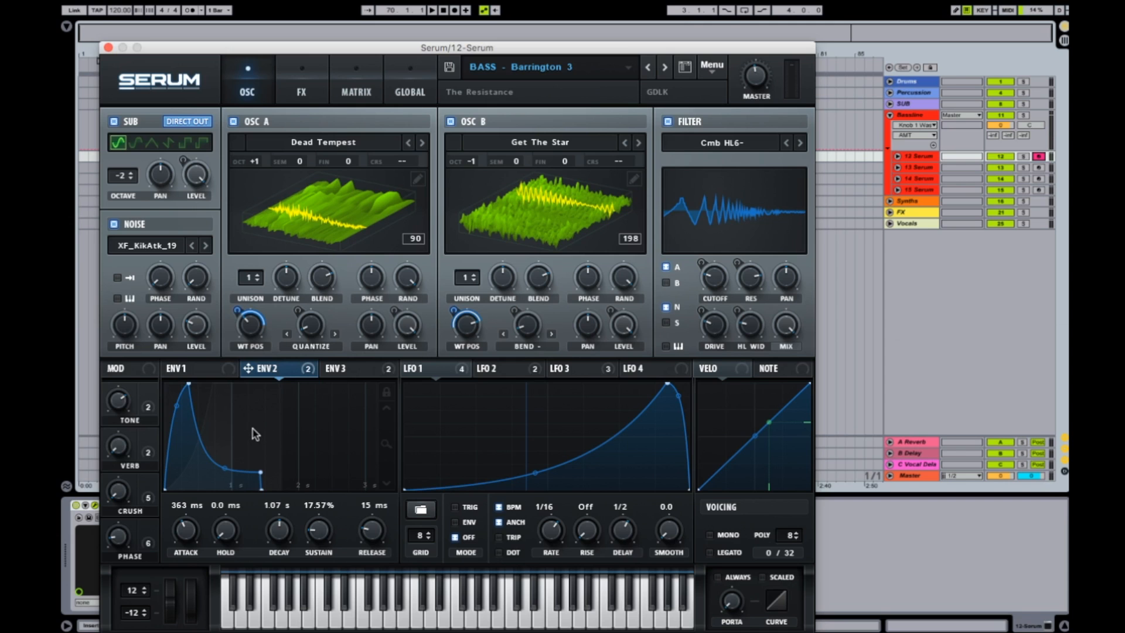
# - Bypass all modulation destinations of Env 3 and bring up the Env 2 curve
pyautogui.click(388, 368)
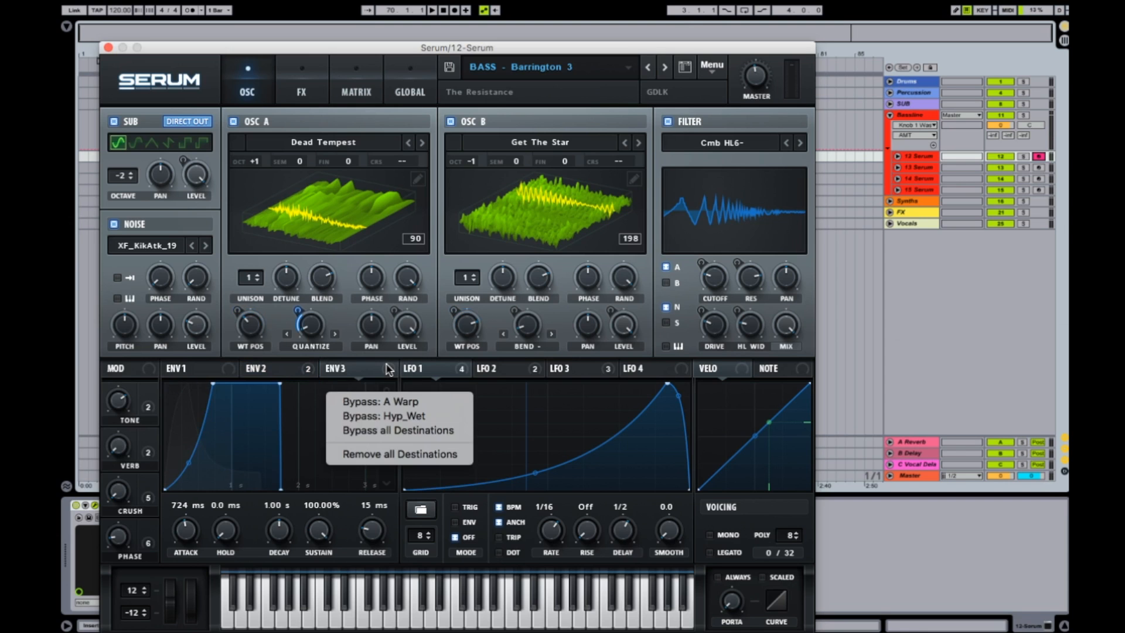
pyautogui.click(420, 431)
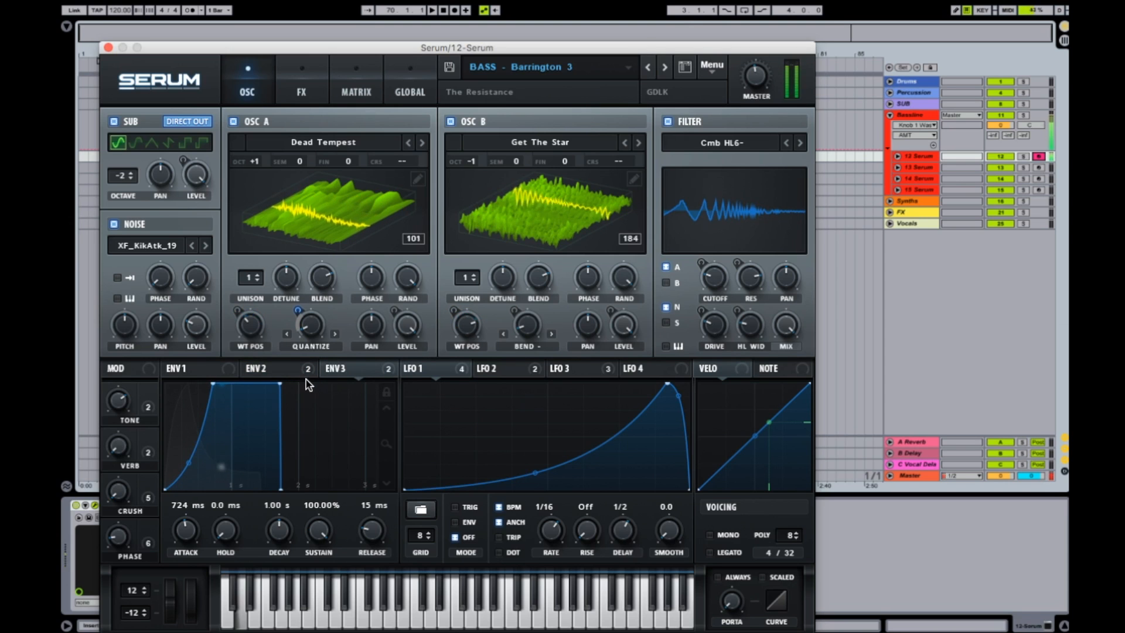
pyautogui.click(281, 366)
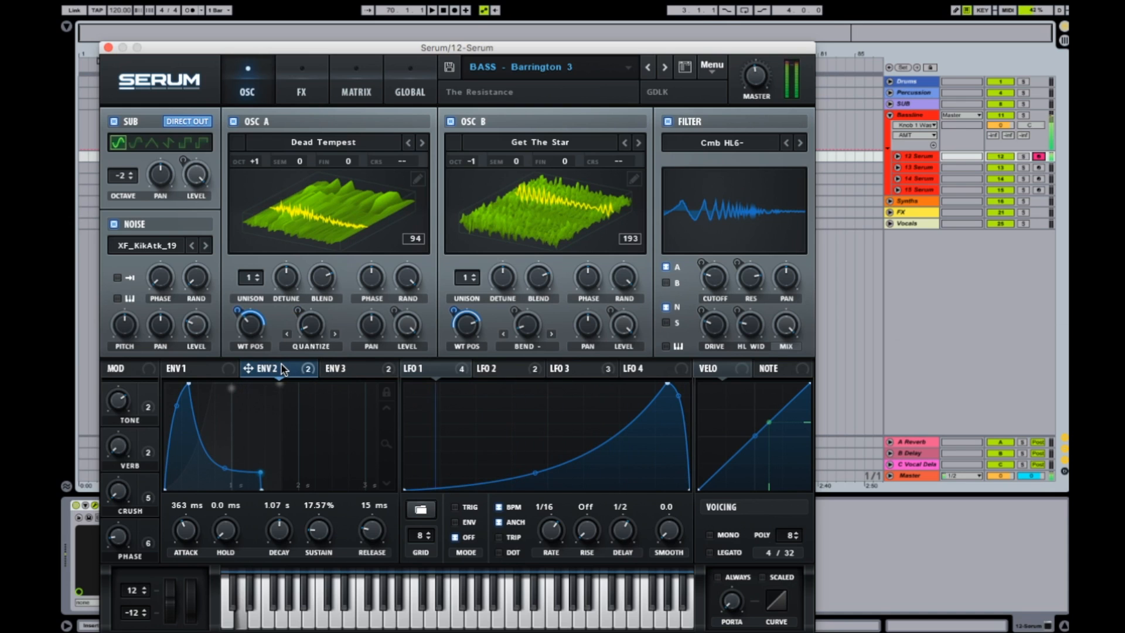
# - Reactivate all modulation destinations of Env 3
pyautogui.click(361, 368)
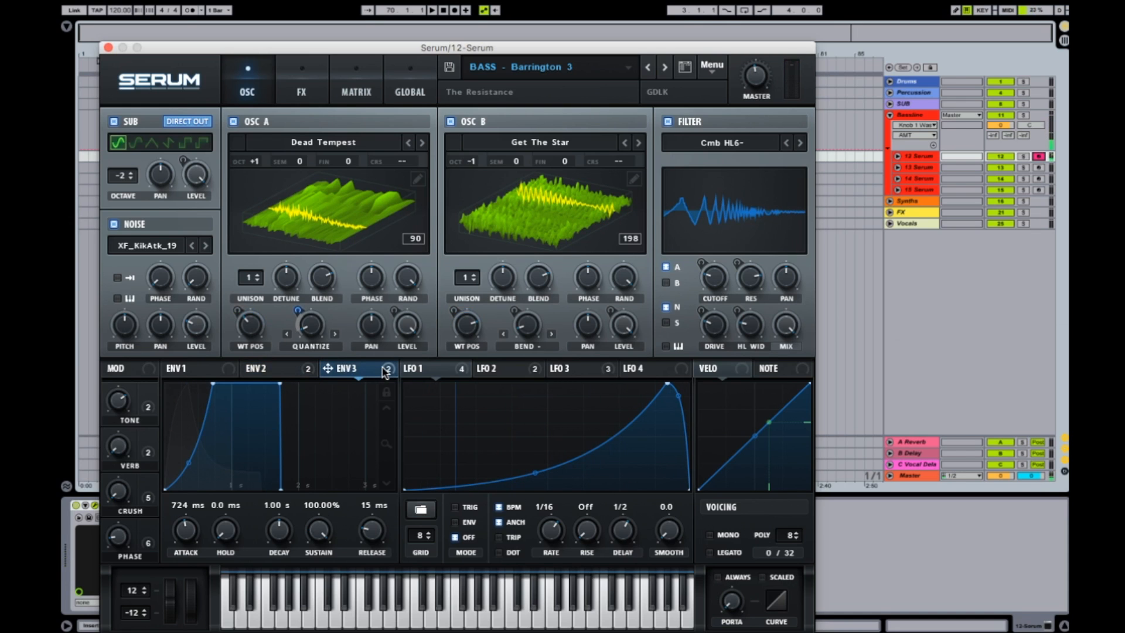
pyautogui.click(385, 373)
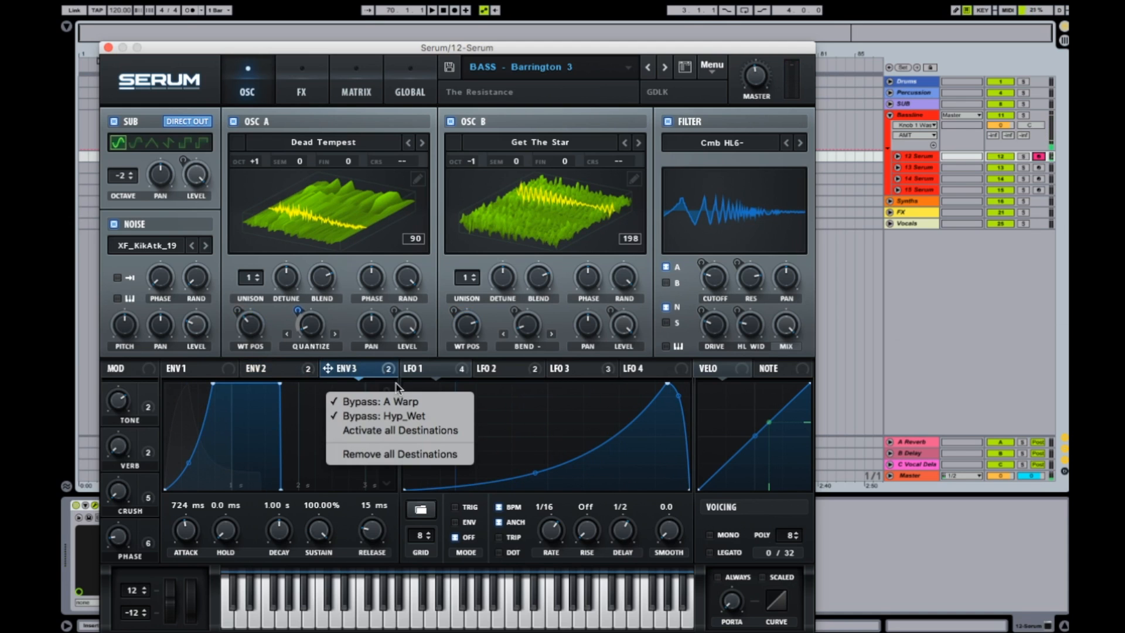
pyautogui.click(396, 429)
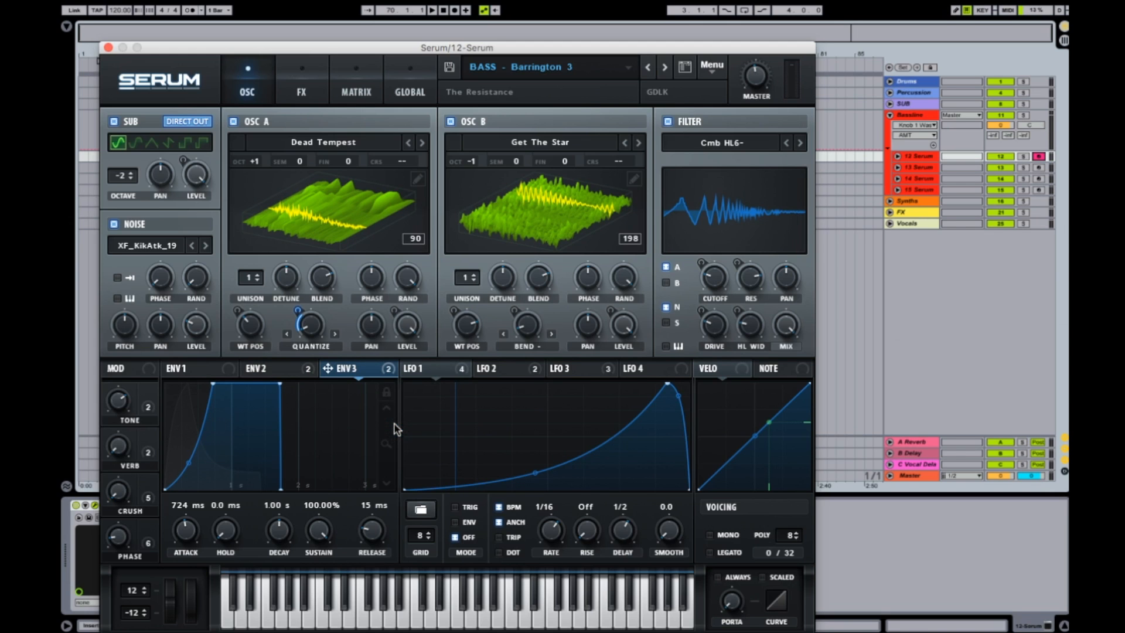
# - Examine Env 3's destinations and its modulation of the Hyper mix in the effects rack
pyautogui.click(297, 73)
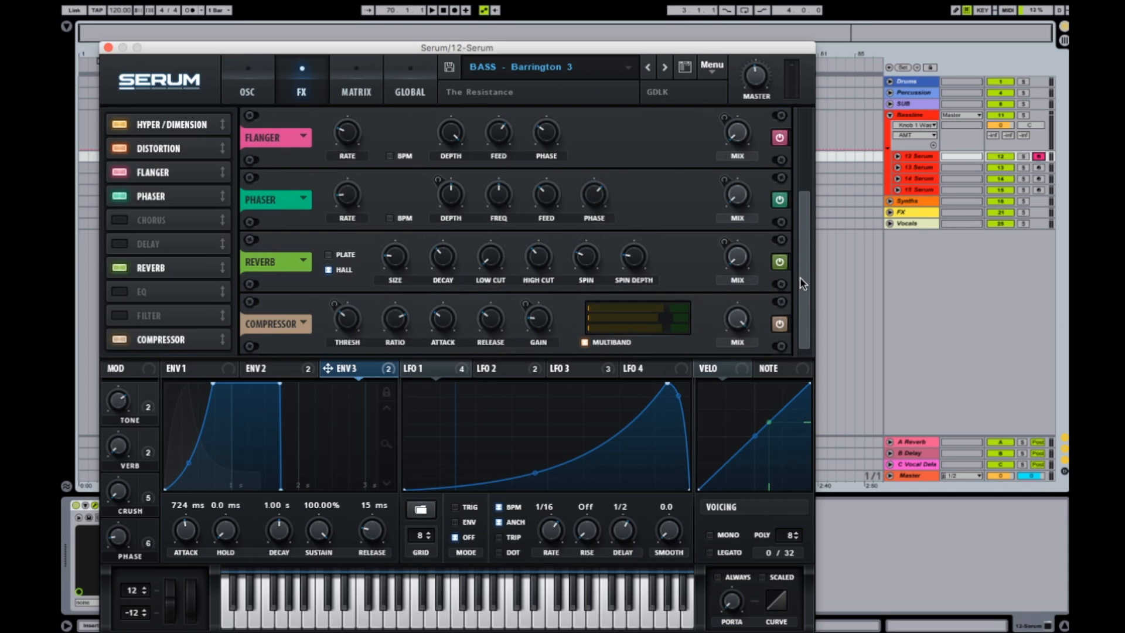
pyautogui.scroll(3, 799, 276)
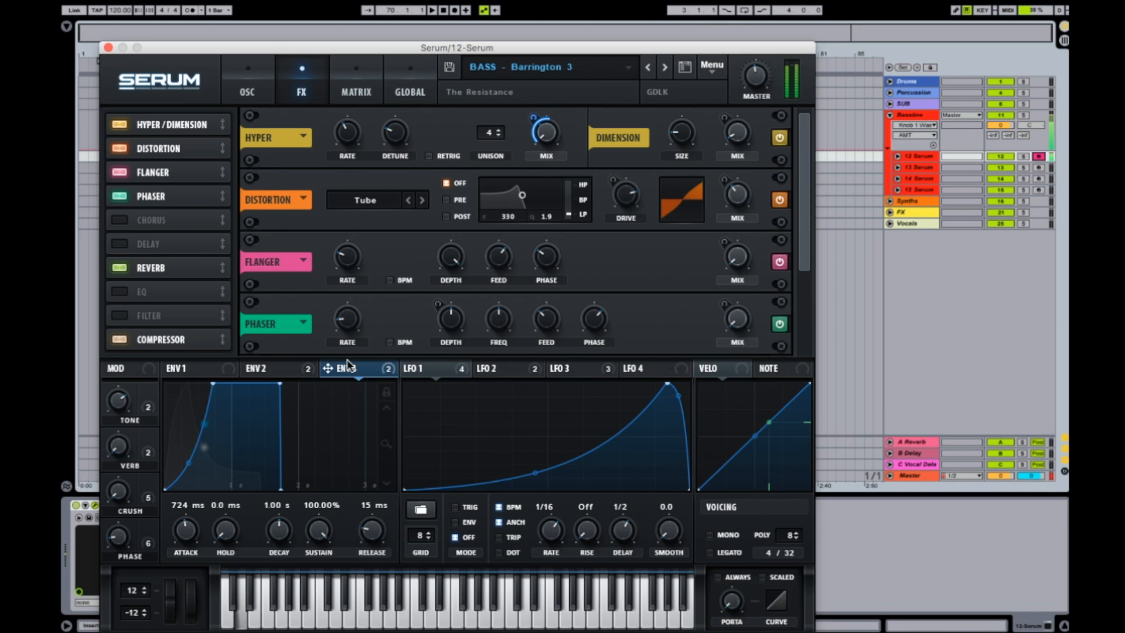
pyautogui.moveTo(347, 364)
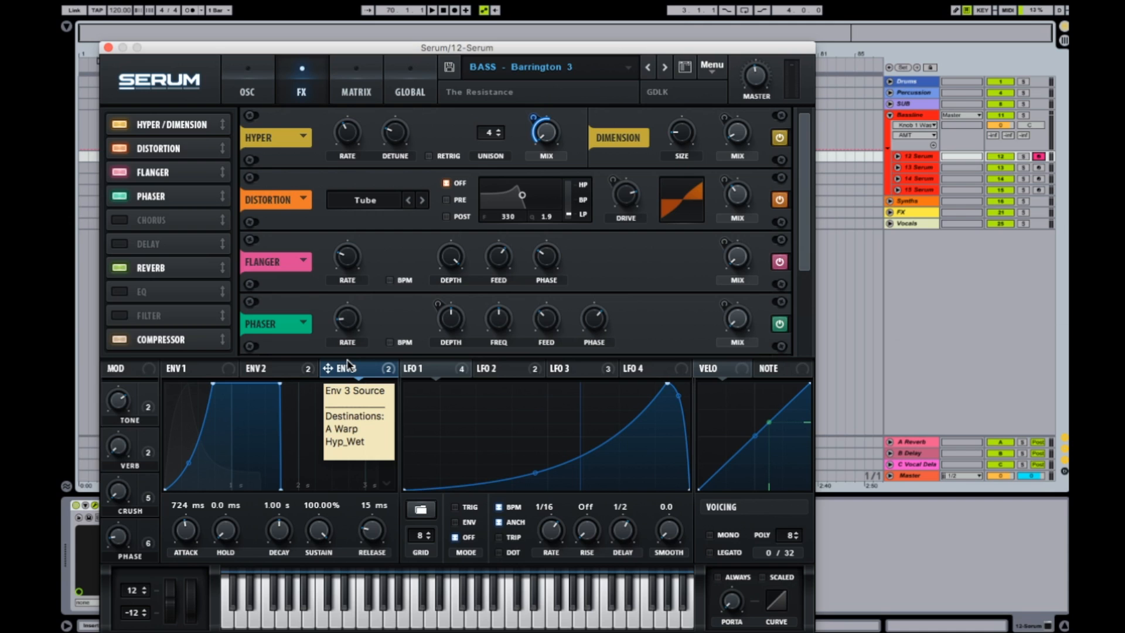
# - Return to the oscillator view and reactivate all modulation destinations of LFO 1
pyautogui.click(258, 82)
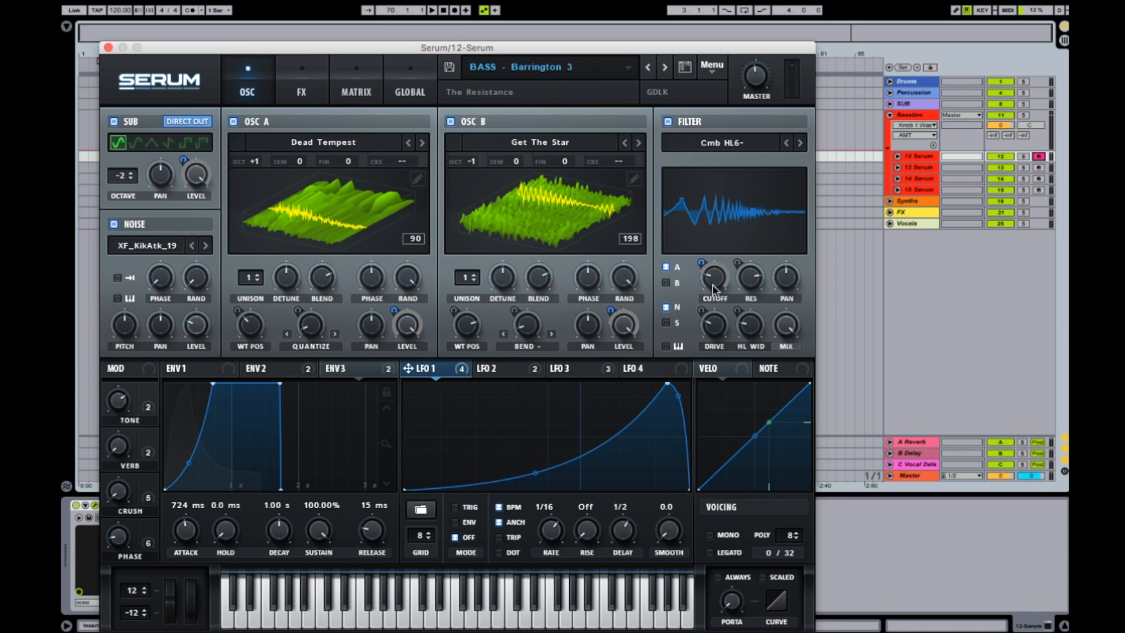
pyautogui.click(463, 369)
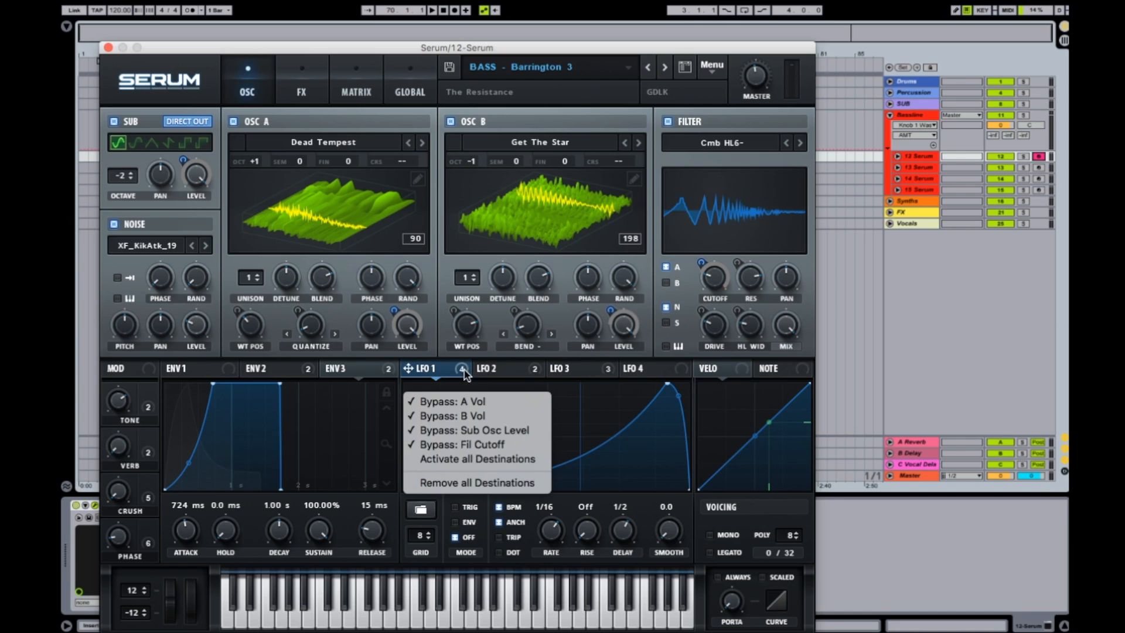
pyautogui.click(501, 460)
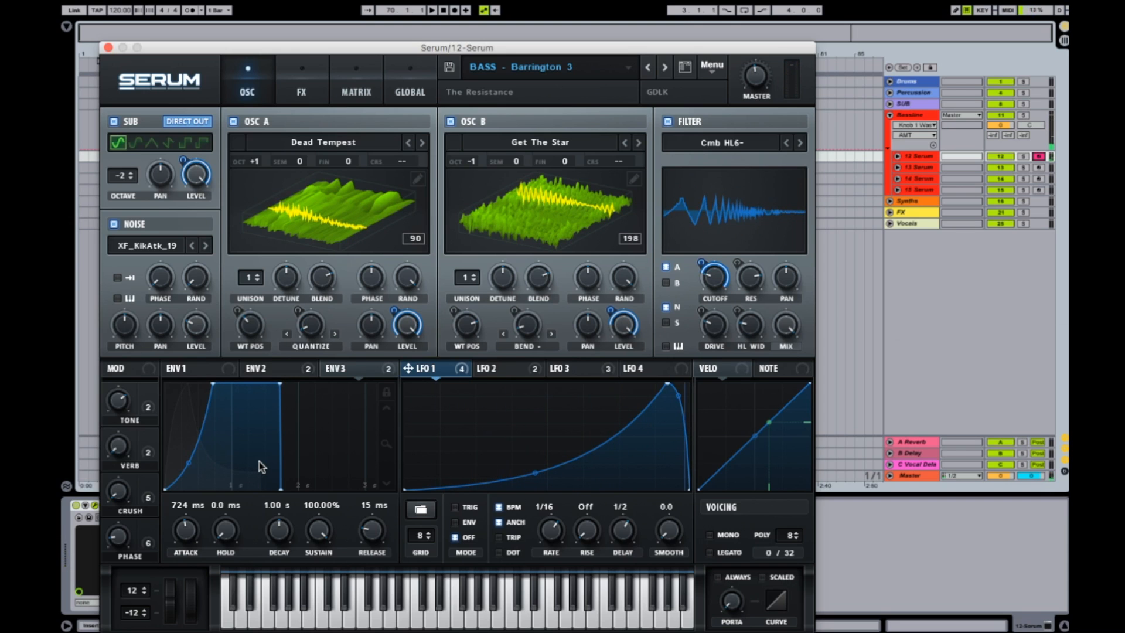
# - Look at the LFO 2 and LFO 3 shapes and reactivate all modulation destinations of LFO 2
pyautogui.click(501, 370)
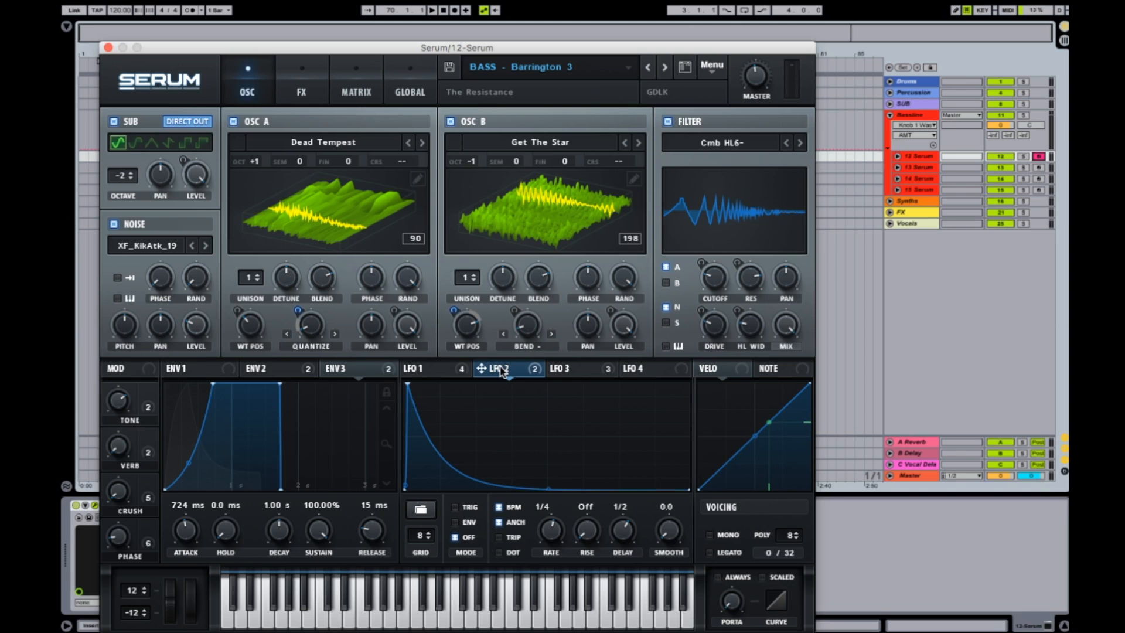
pyautogui.click(605, 373)
pyautogui.click(534, 368)
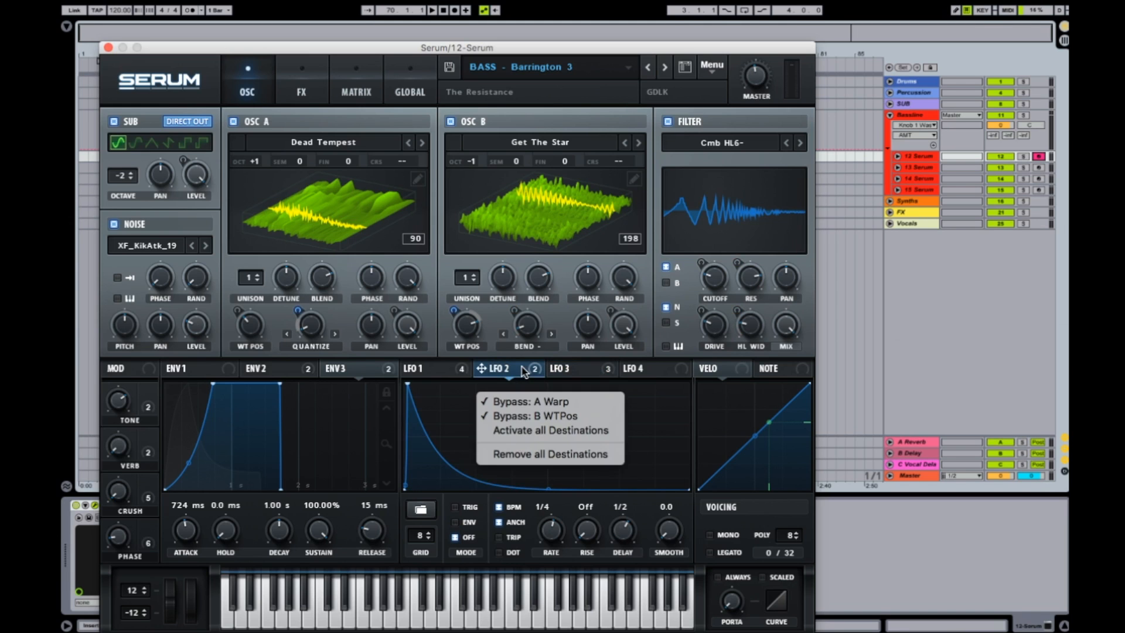
pyautogui.click(572, 431)
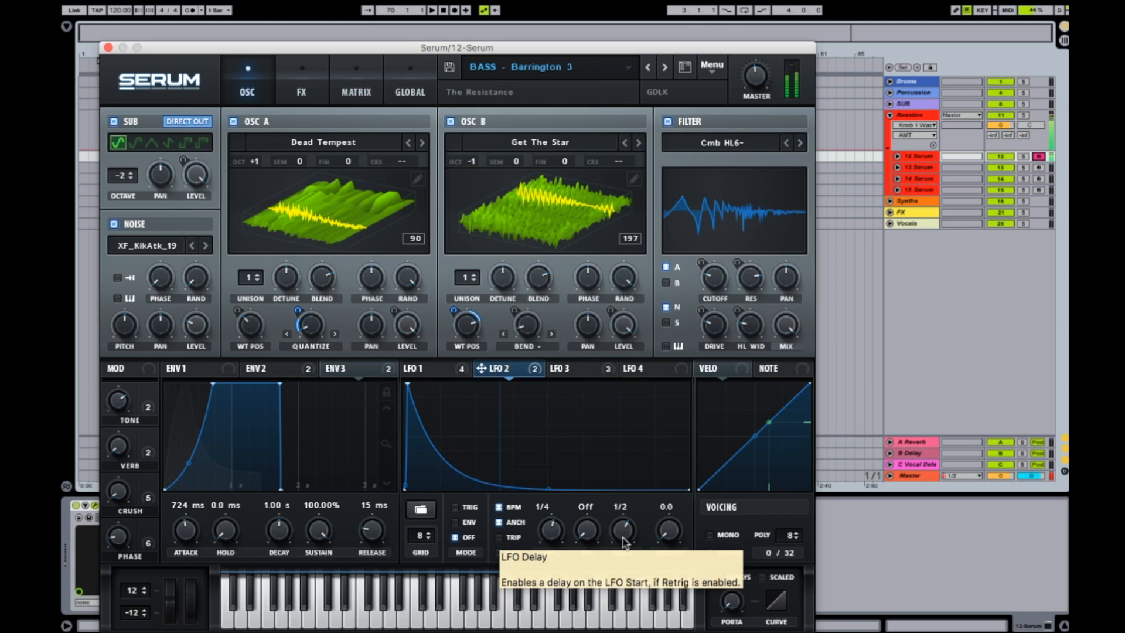
# - Show the LFO 3 shape and reactivate all modulation destinations of LFO 3
pyautogui.click(567, 370)
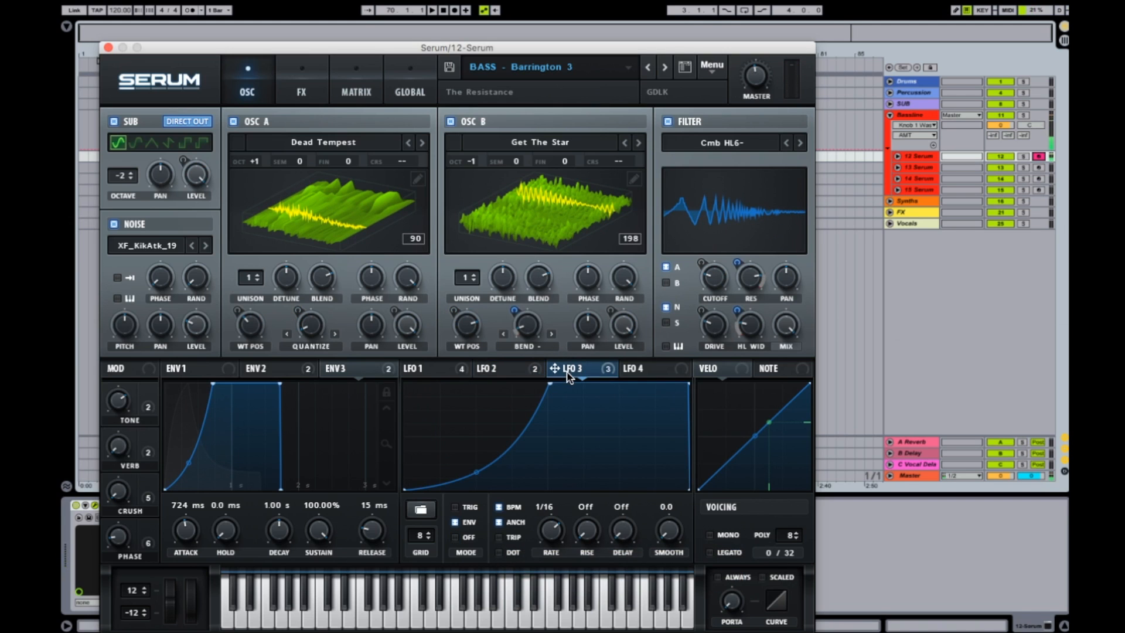
pyautogui.rightClick(568, 375)
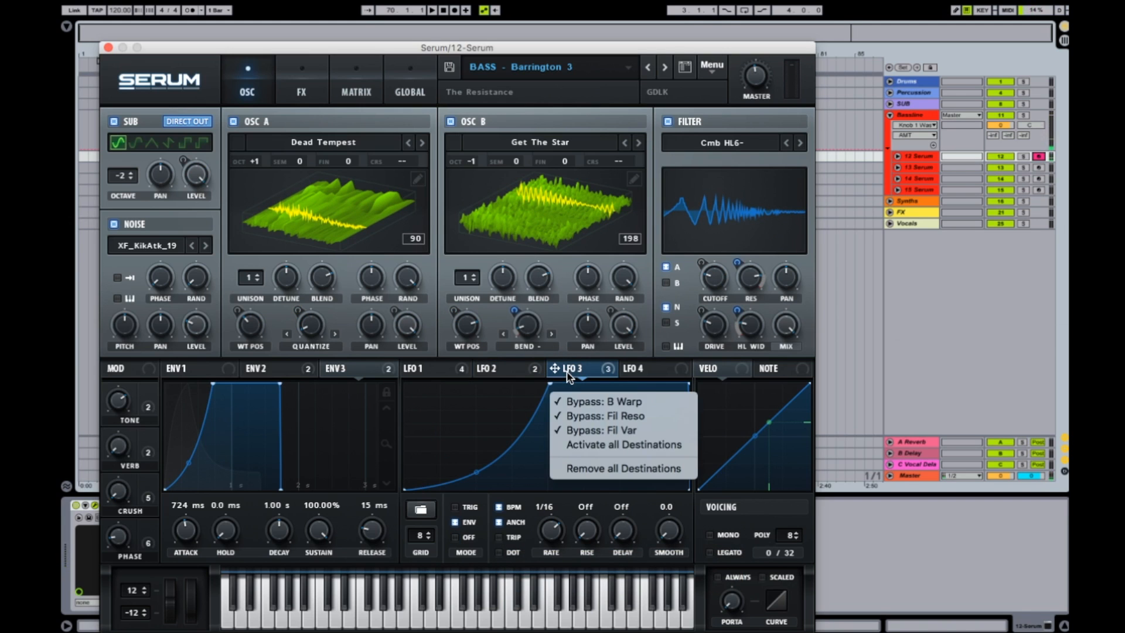
pyautogui.click(615, 446)
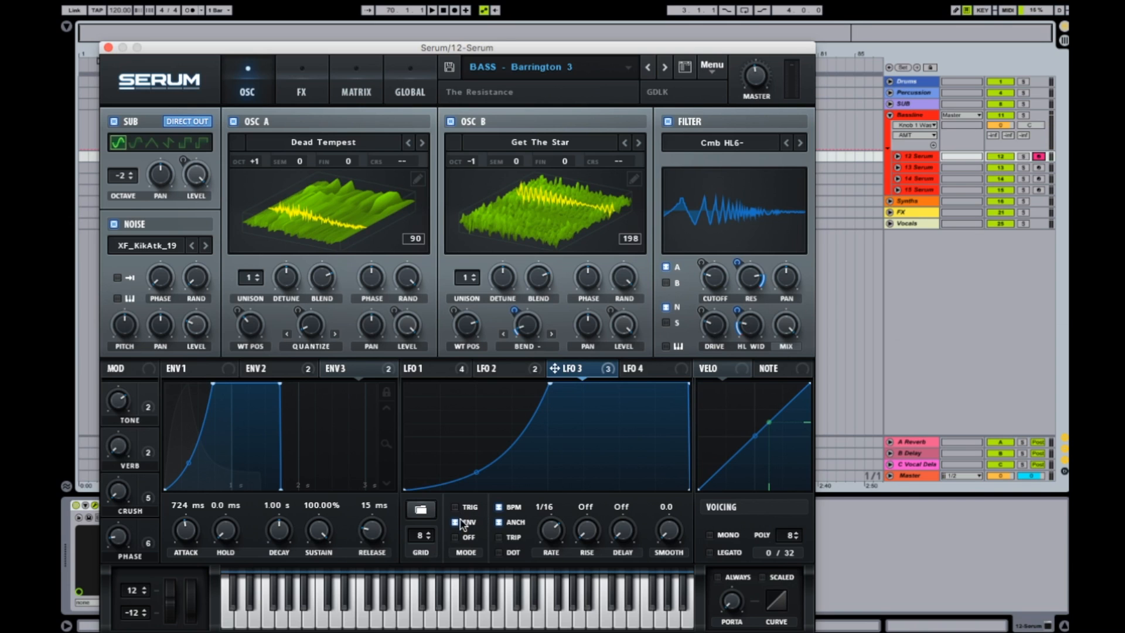
# - Check LFO 3's envelope mode, then bypass its B Warp, filter resonance and filter variation modulation for comparison and reactivate all three
pyautogui.moveTo(463, 523)
pyautogui.moveTo(593, 381)
pyautogui.click(608, 370)
pyautogui.click(608, 368)
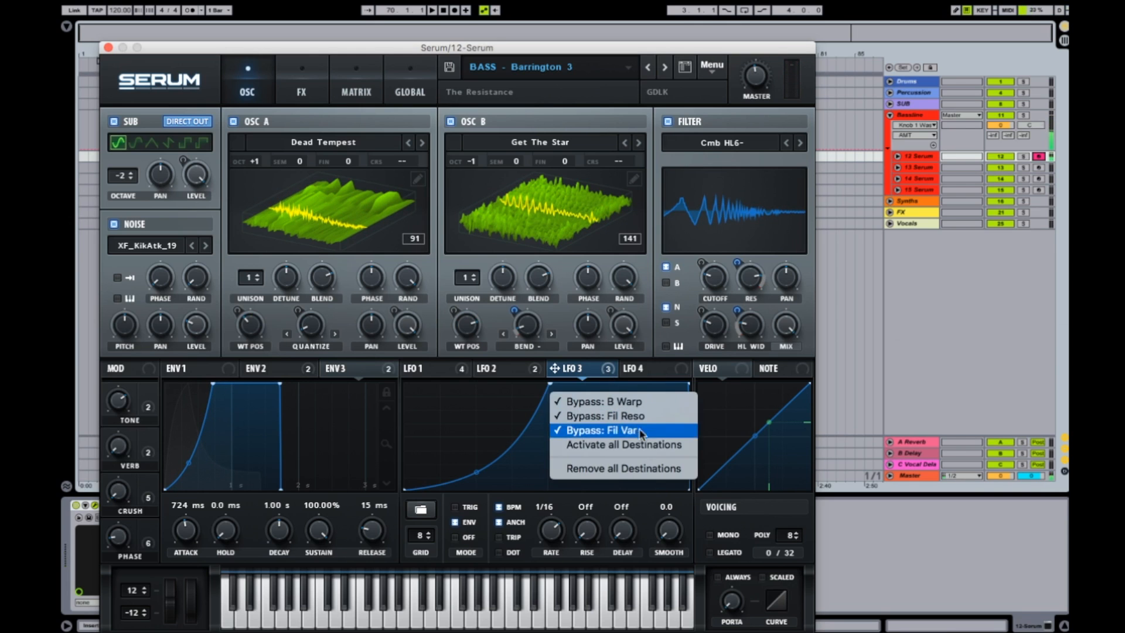
pyautogui.click(653, 444)
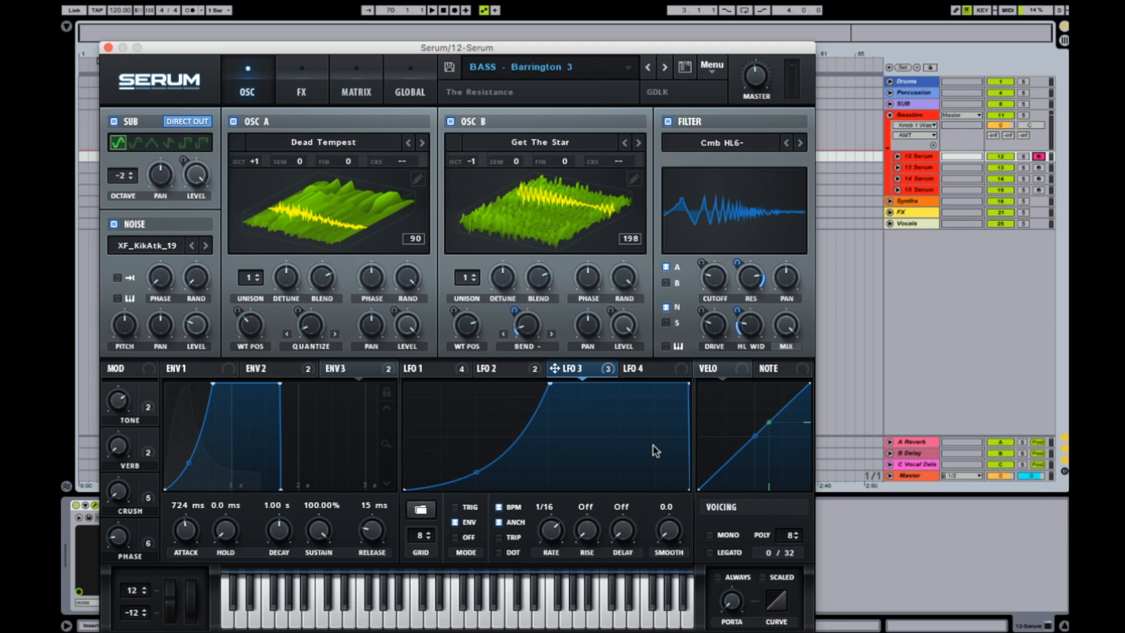
# - Examine the Tone macro's modulation of both oscillators' wavetable positions and bring up the Env 2 shape
pyautogui.click(147, 405)
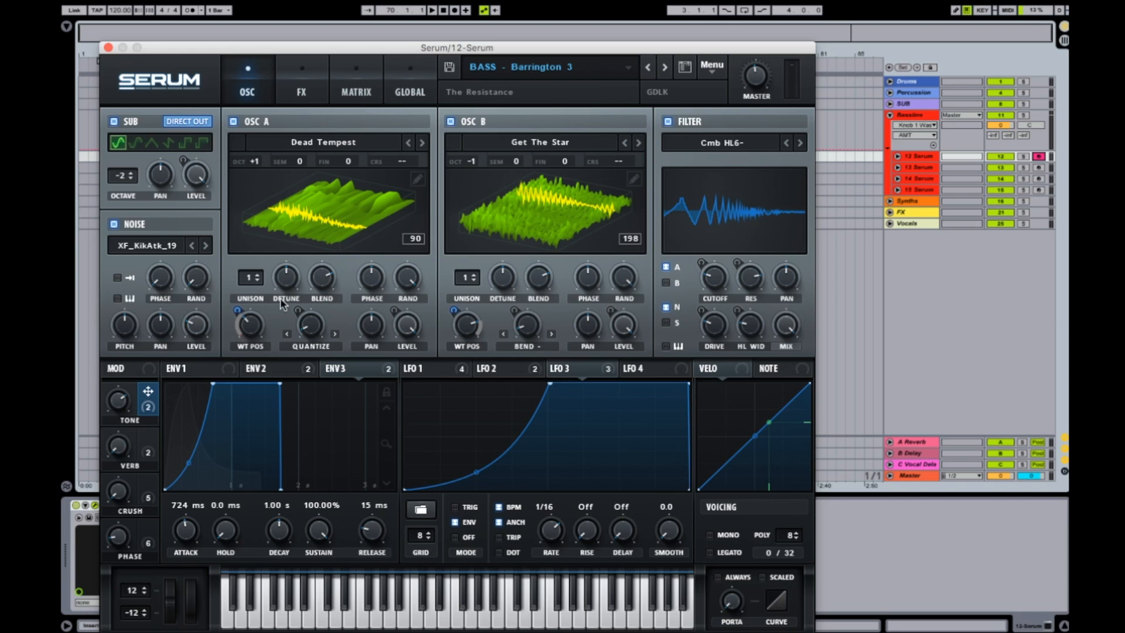
pyautogui.moveTo(250, 322)
pyautogui.moveTo(469, 335)
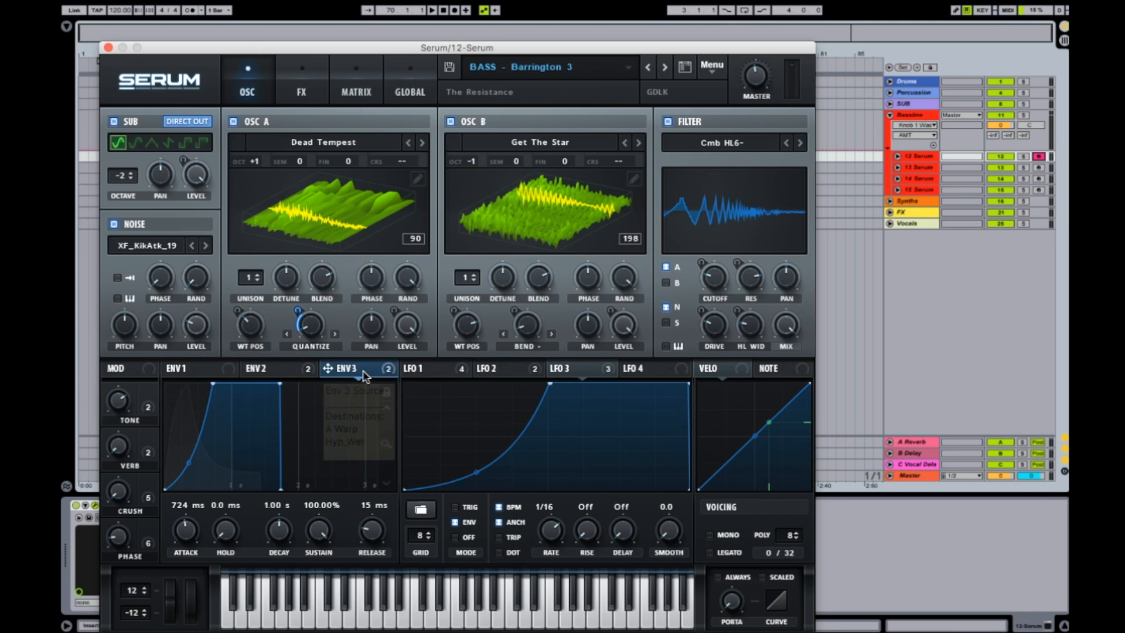
pyautogui.click(281, 370)
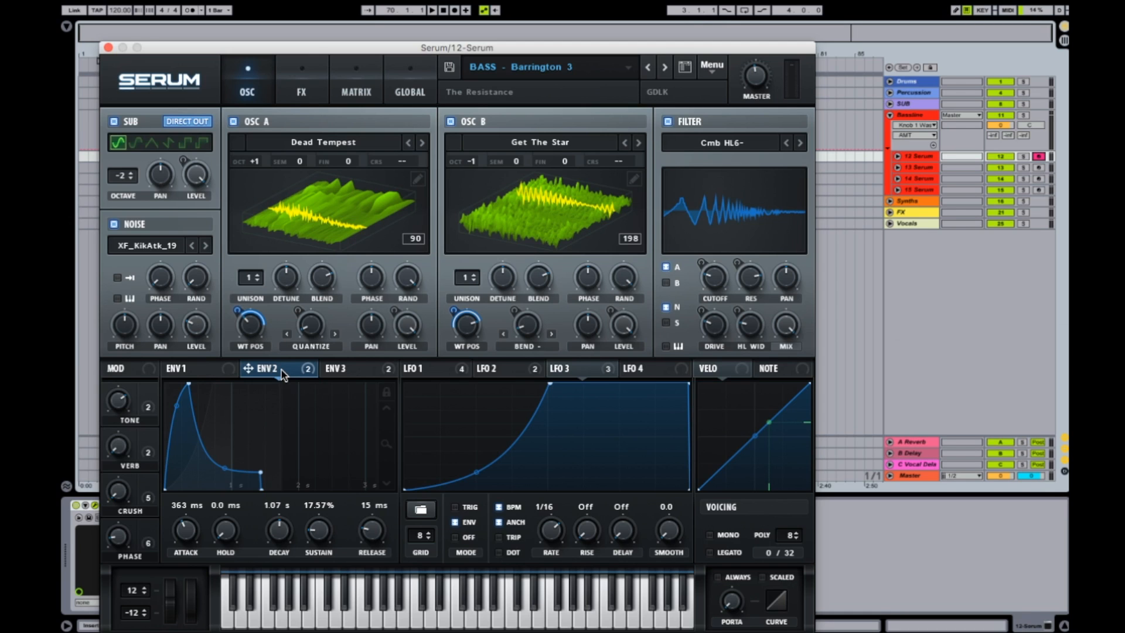
# - Reactivate all modulation destinations of the Tone macro
pyautogui.moveTo(282, 370); pyautogui.dragTo(149, 413)
pyautogui.rightClick(246, 324)
pyautogui.click(269, 329)
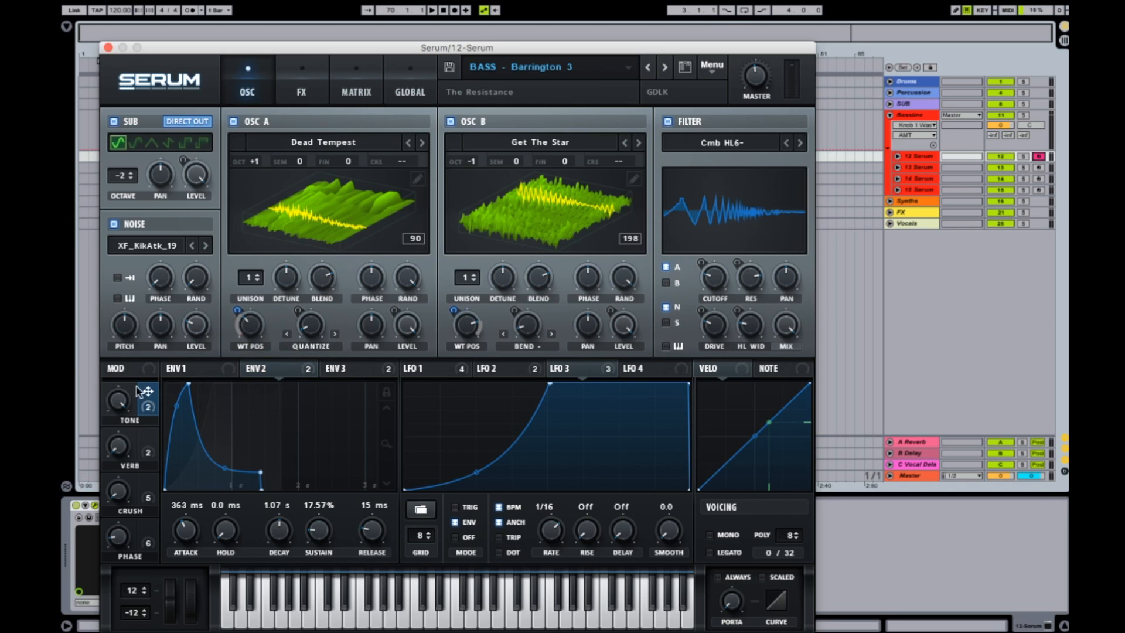
pyautogui.rightClick(151, 403)
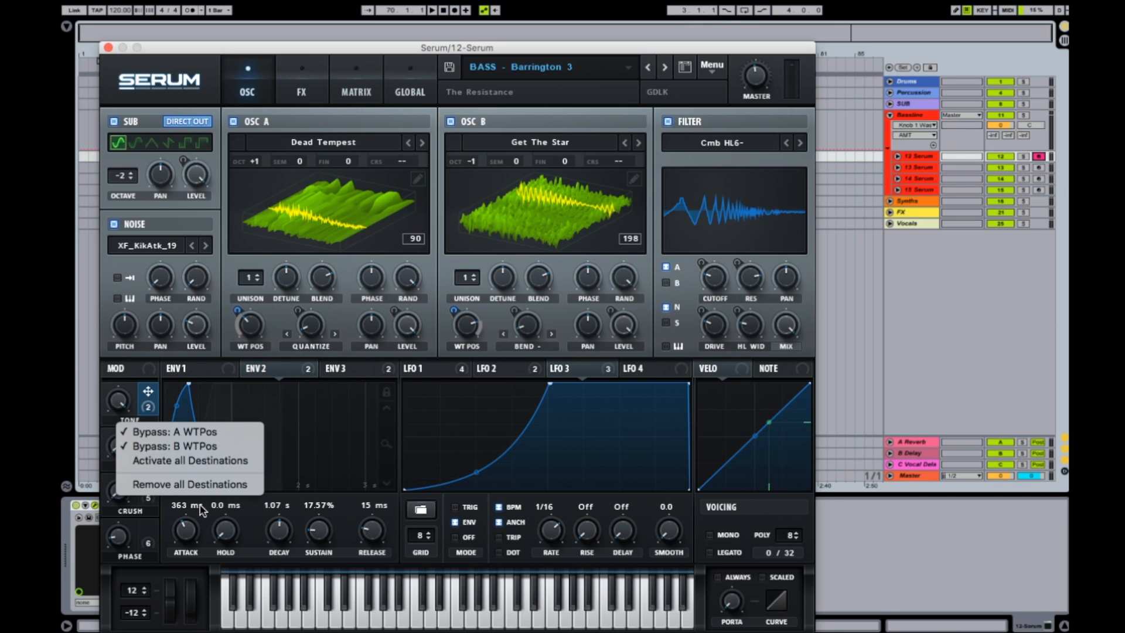
pyautogui.click(210, 460)
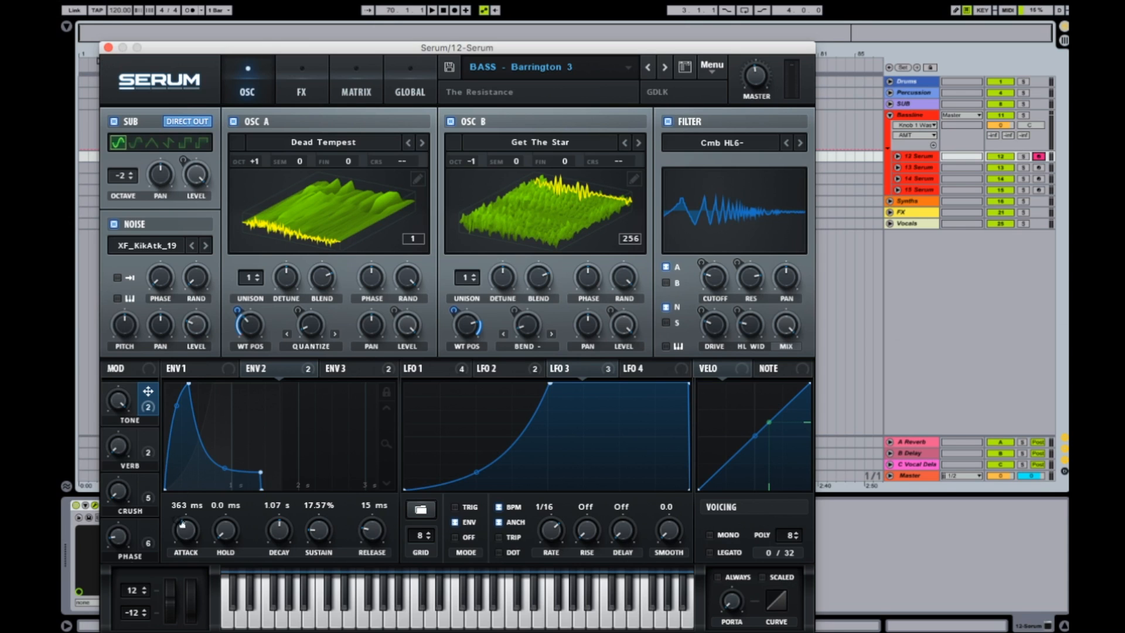
# - Reactivate all modulation destinations of the Crush and Verb macros
pyautogui.click(148, 498)
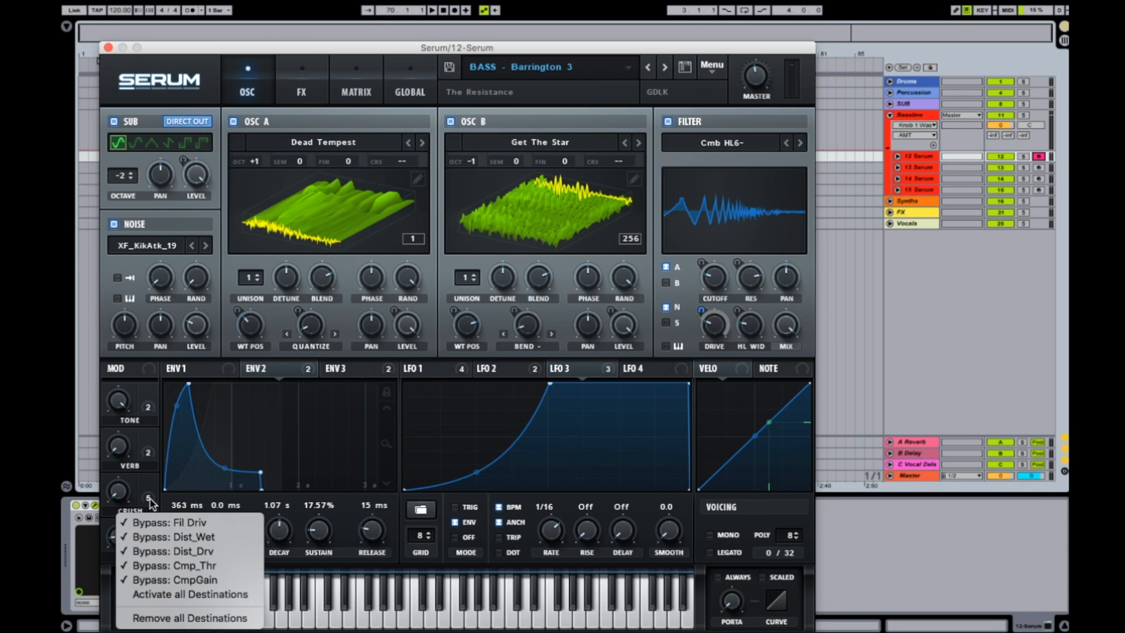
pyautogui.click(235, 596)
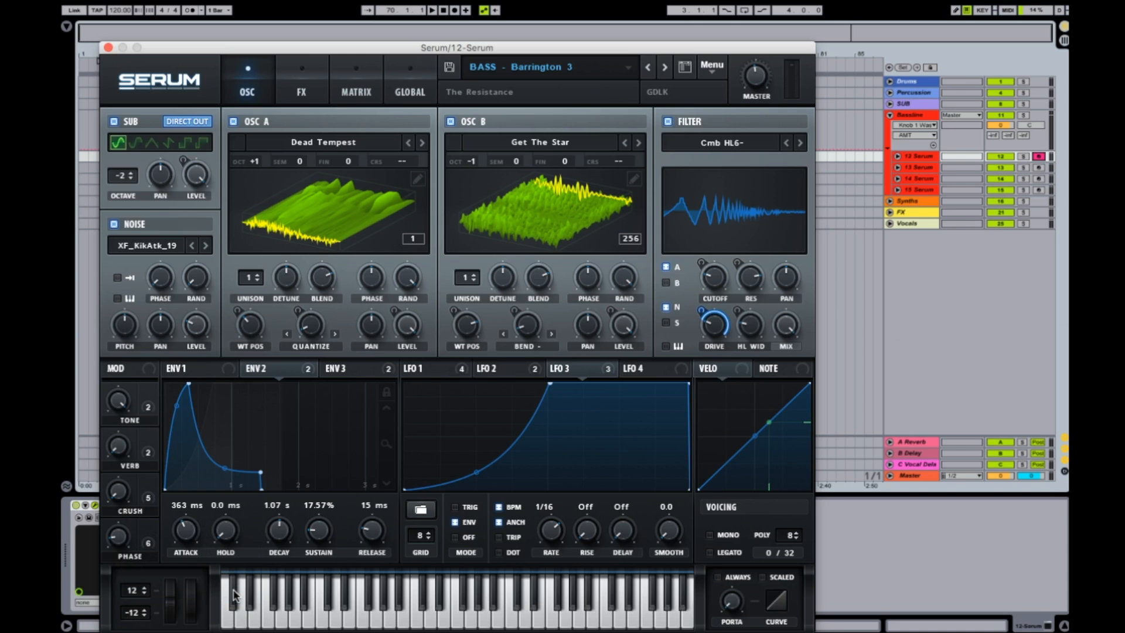
pyautogui.rightClick(158, 462)
pyautogui.click(209, 506)
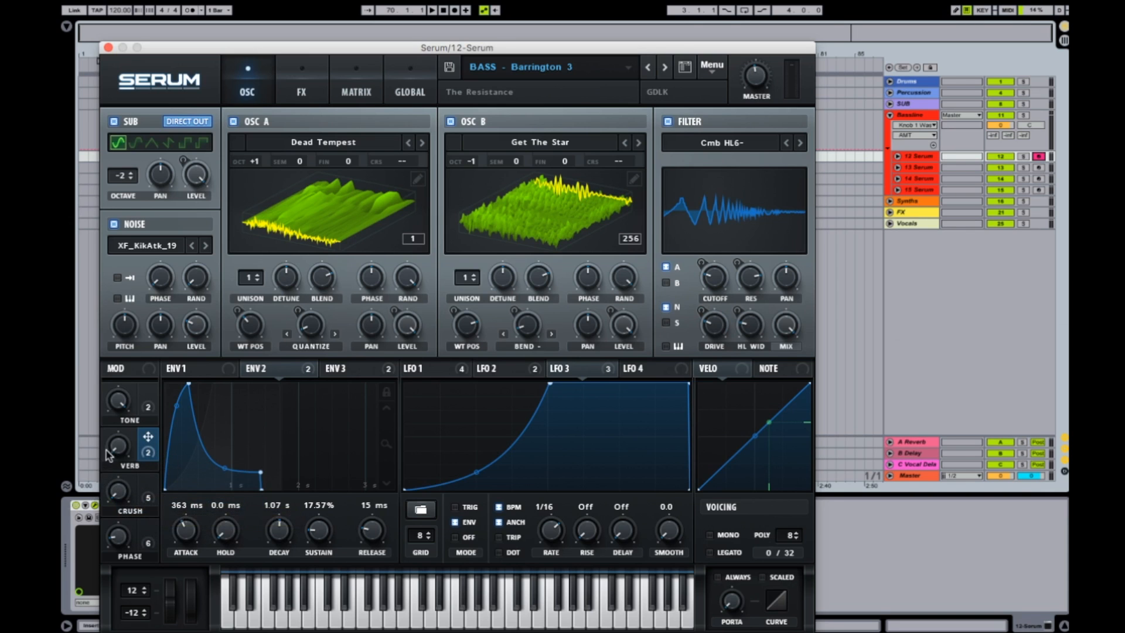
# - Reactivate all modulation destinations of the Phase macro and turn the macro up
pyautogui.rightClick(150, 508)
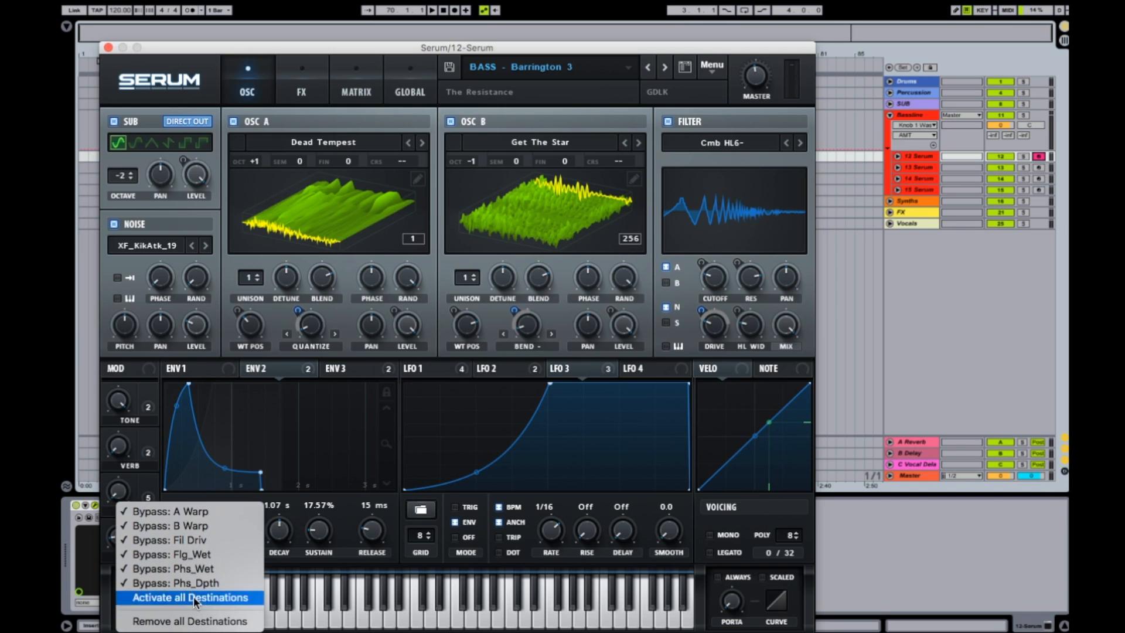
pyautogui.click(193, 596)
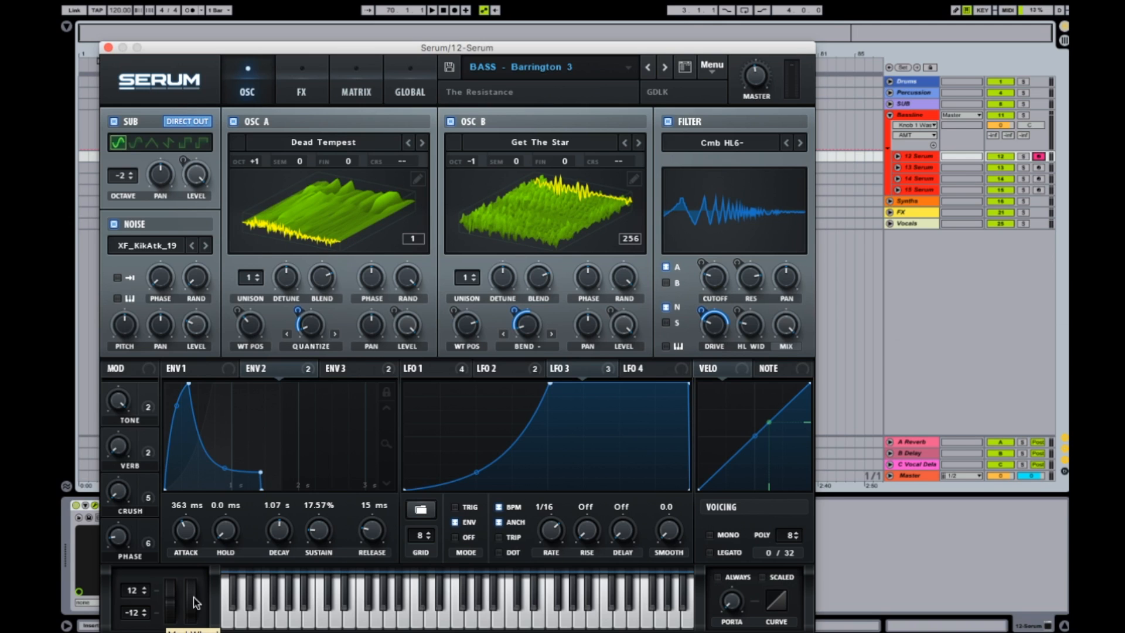
pyautogui.moveTo(120, 540); pyautogui.dragTo(141, 154)
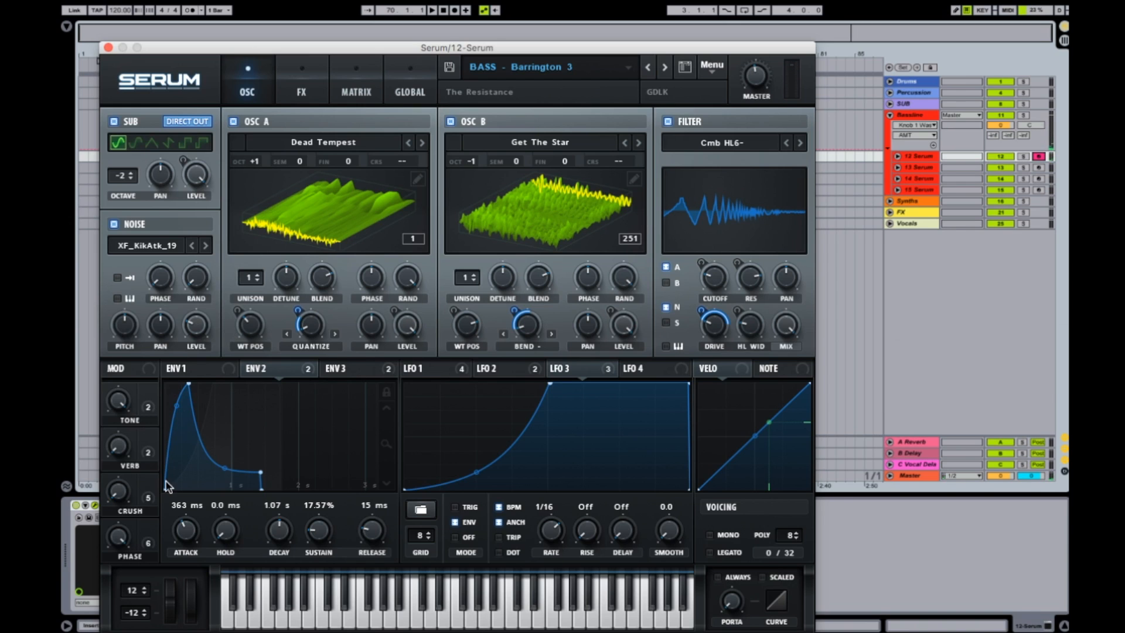
# - Examine the Crush macro's destinations in the effects rack, including distortion drive and mix and compressor threshold and gain
pyautogui.moveTo(161, 490)
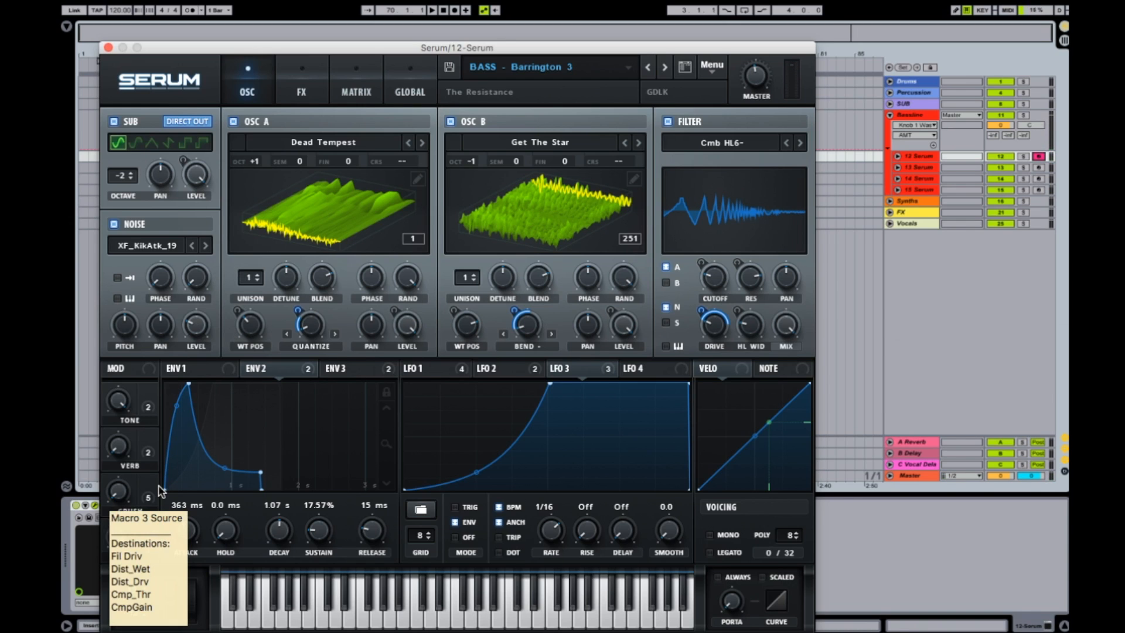
pyautogui.rightClick(149, 452)
pyautogui.click(111, 497)
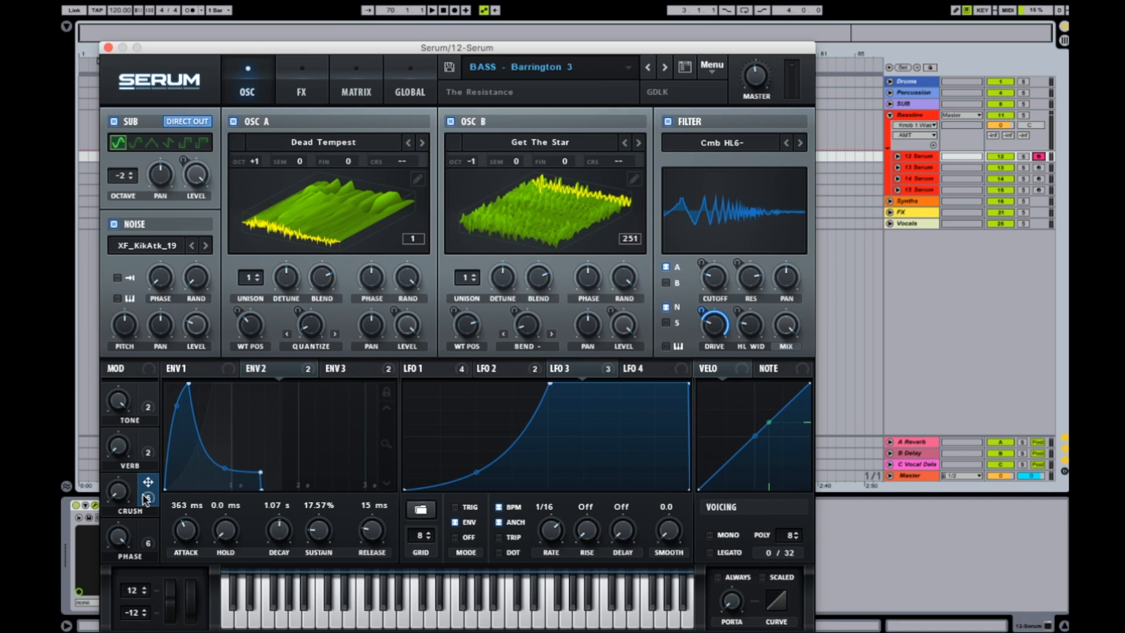
pyautogui.click(301, 87)
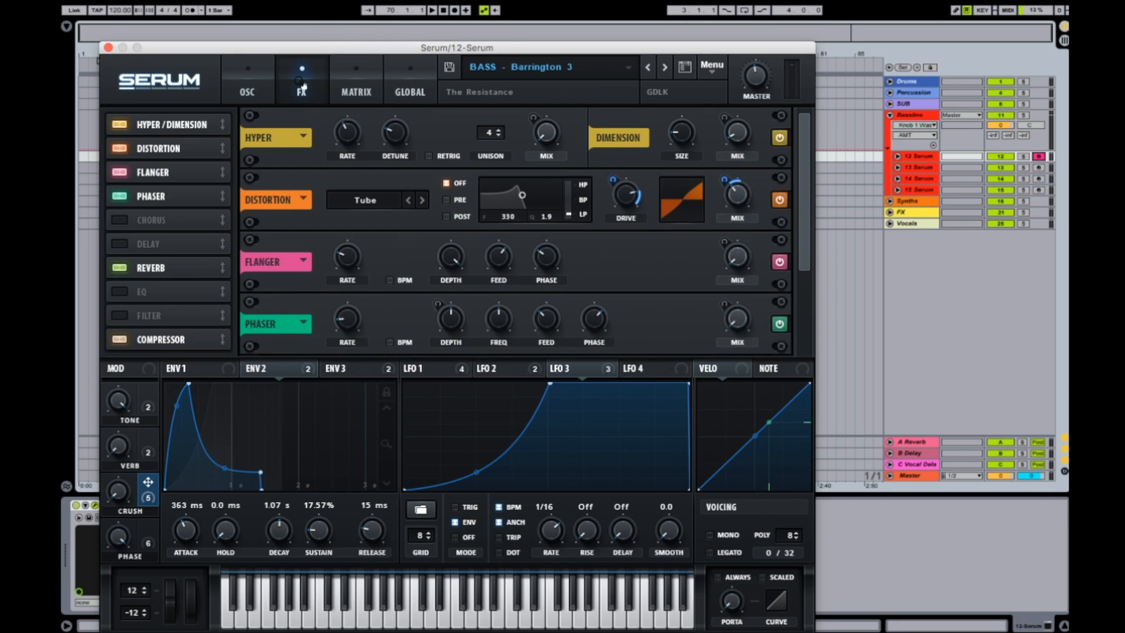
pyautogui.moveTo(807, 234); pyautogui.dragTo(813, 352)
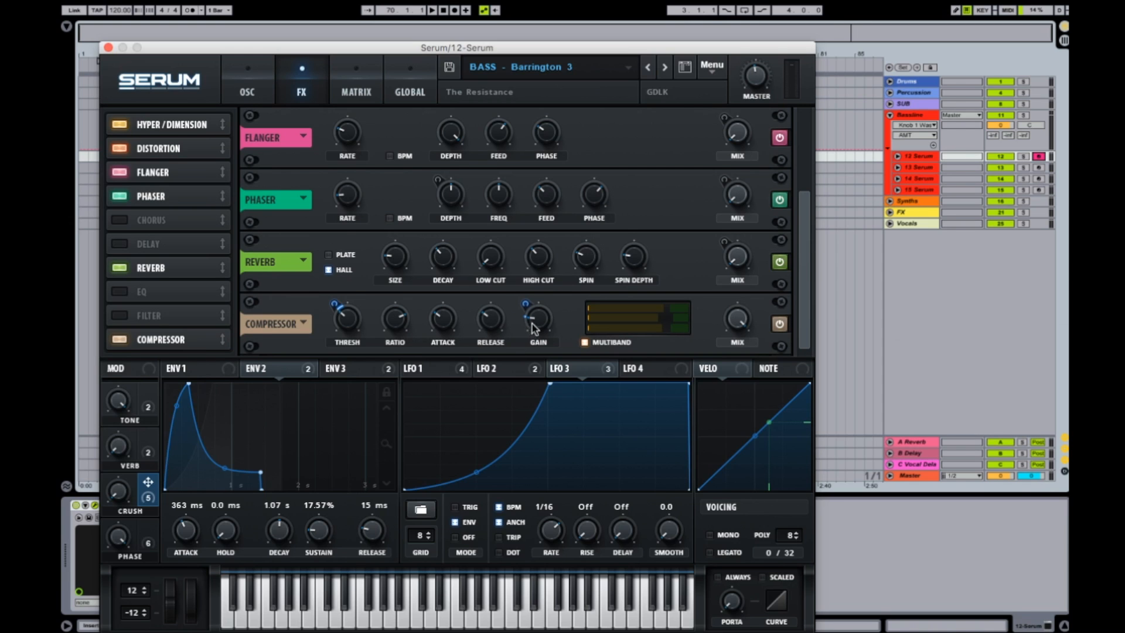
# - Turn up the Crush macro while checking the compressor gain assignment, and turn the Phase macro back down
pyautogui.moveTo(124, 492); pyautogui.dragTo(199, 32)
pyautogui.moveTo(543, 314)
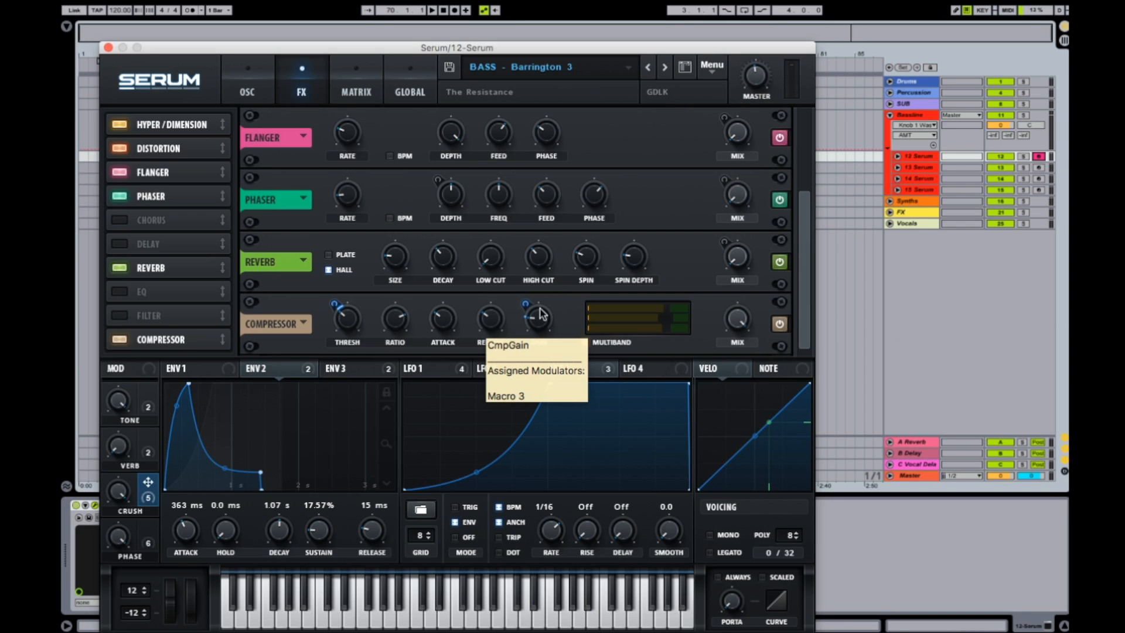
pyautogui.moveTo(118, 490); pyautogui.dragTo(161, 93)
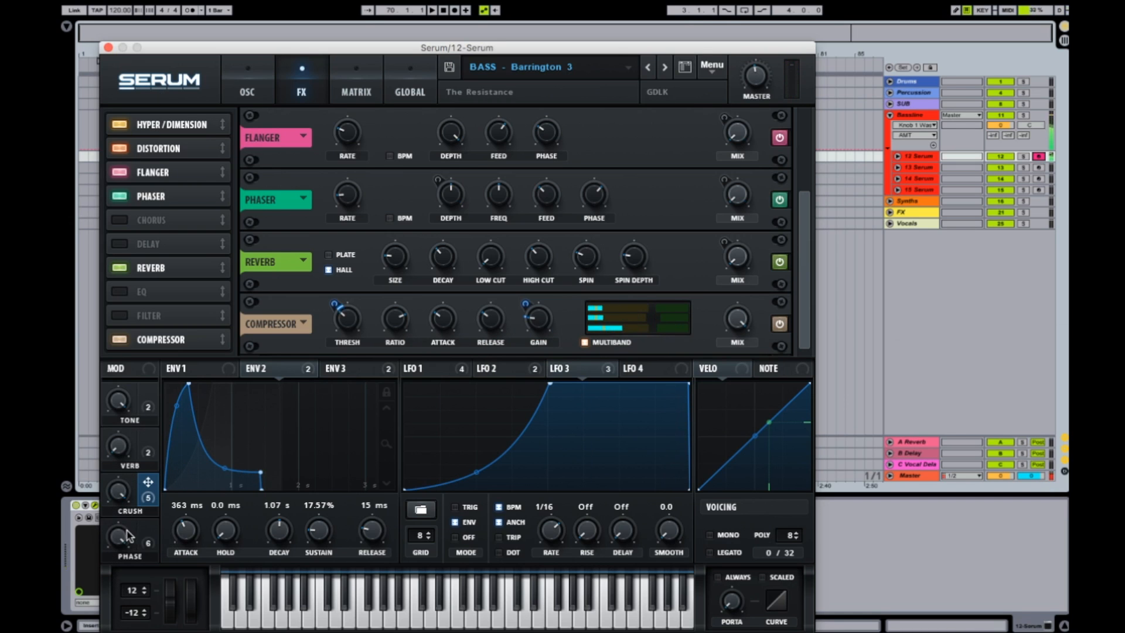
pyautogui.moveTo(117, 631); pyautogui.dragTo(117, 632)
pyautogui.moveTo(119, 537); pyautogui.dragTo(119, 581)
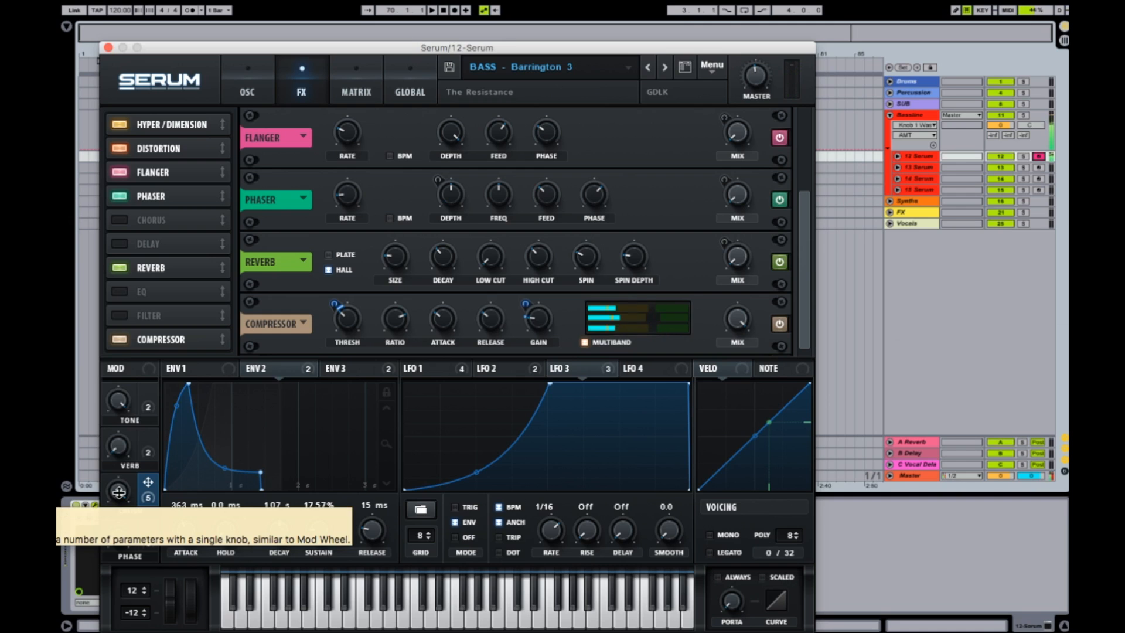
# - Audition the Crush macro by sweeping its knob down and back up
pyautogui.moveTo(119, 493); pyautogui.dragTo(119, 586)
pyautogui.moveTo(117, 503); pyautogui.dragTo(120, 557)
pyautogui.moveTo(121, 492); pyautogui.dragTo(131, 187)
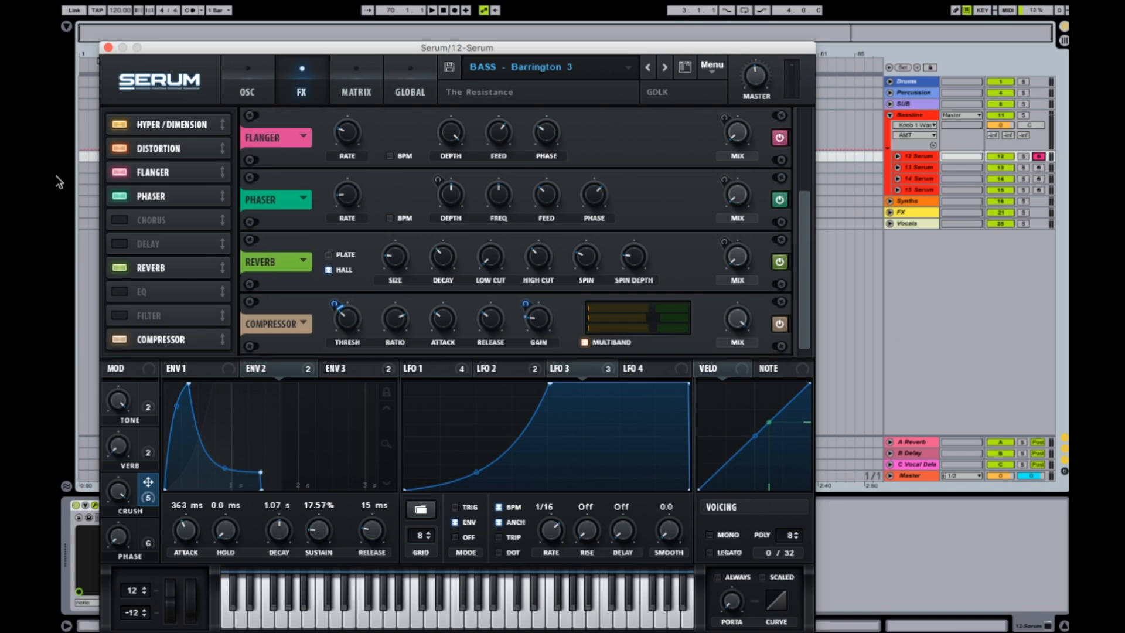
# - Review the patch's modulation routings in the matrix and its effects, and return to the oscillator view
pyautogui.click(347, 69)
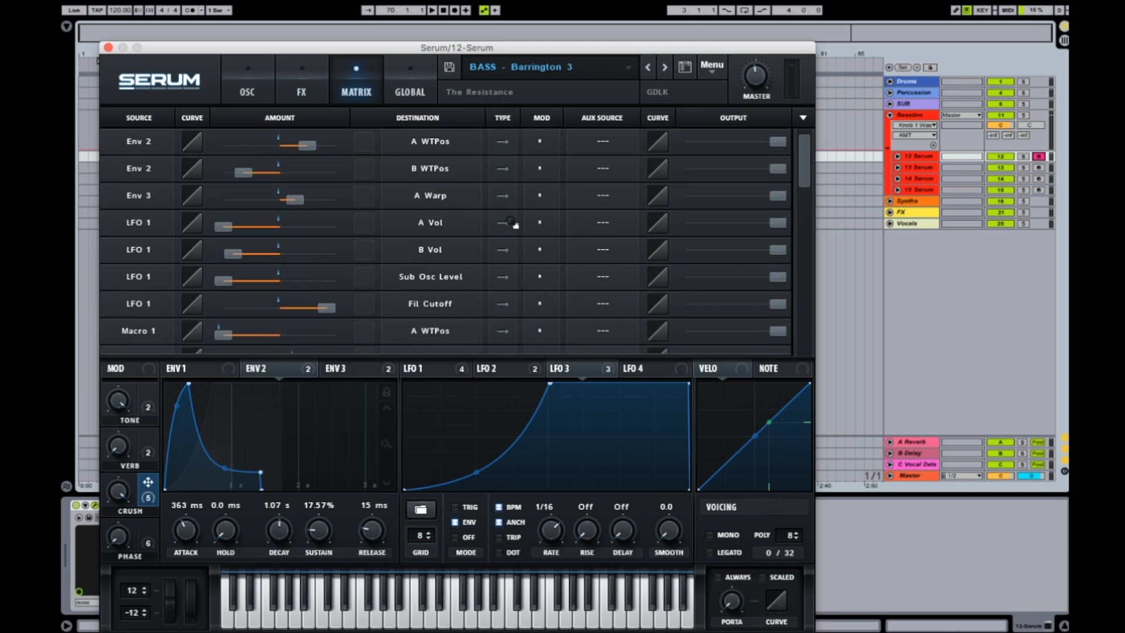
pyautogui.scroll(-4, 515, 224)
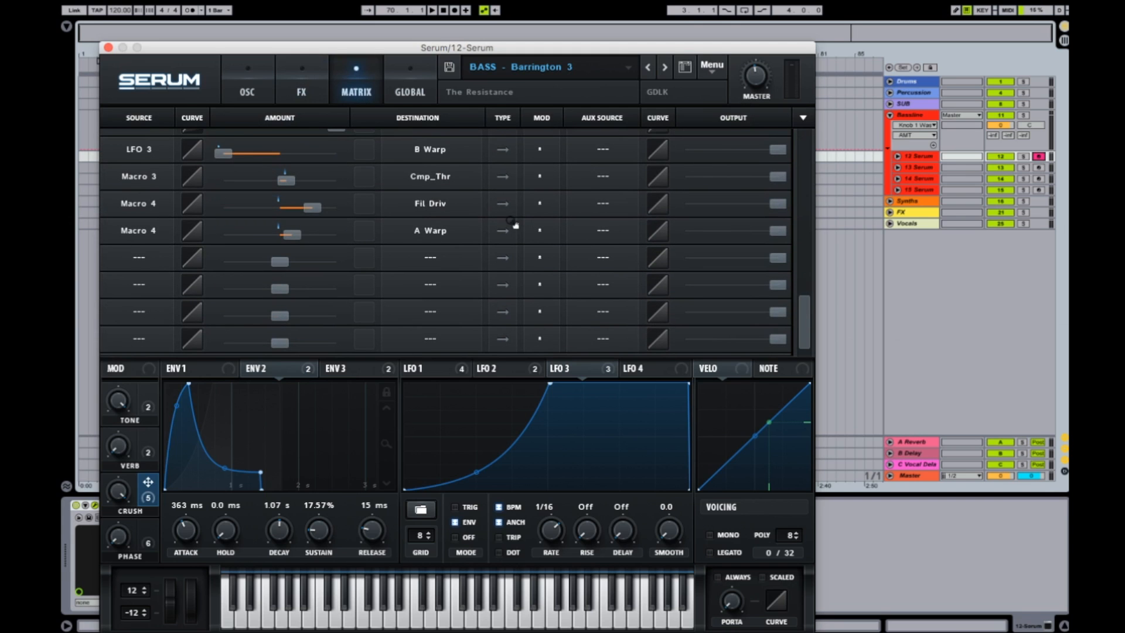
pyautogui.scroll(5, 515, 225)
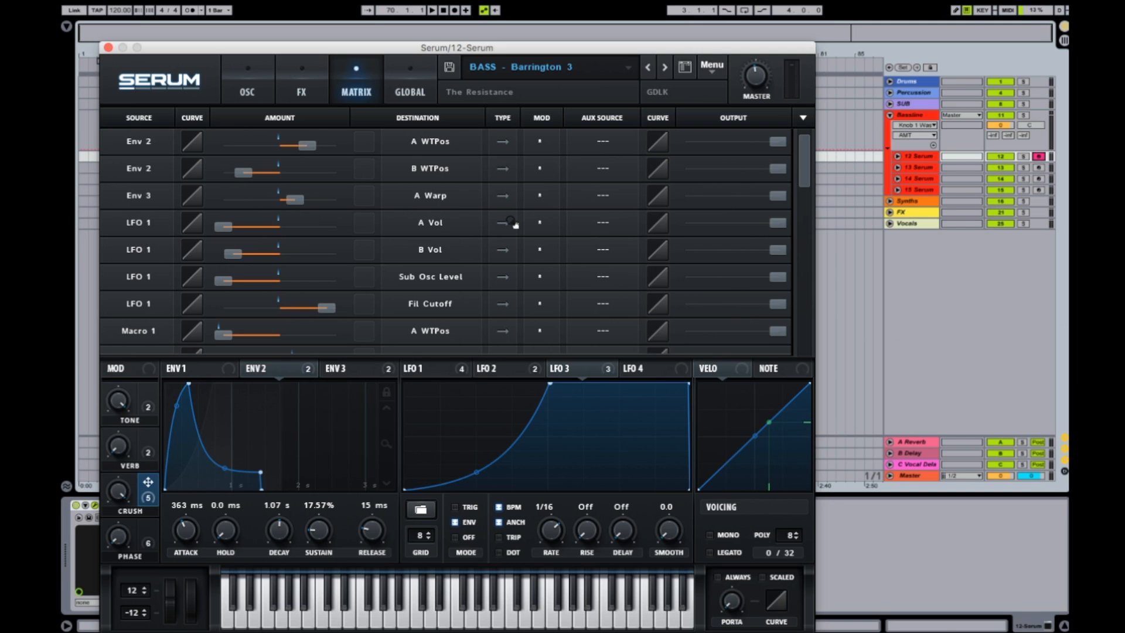
pyautogui.click(232, 86)
pyautogui.click(300, 89)
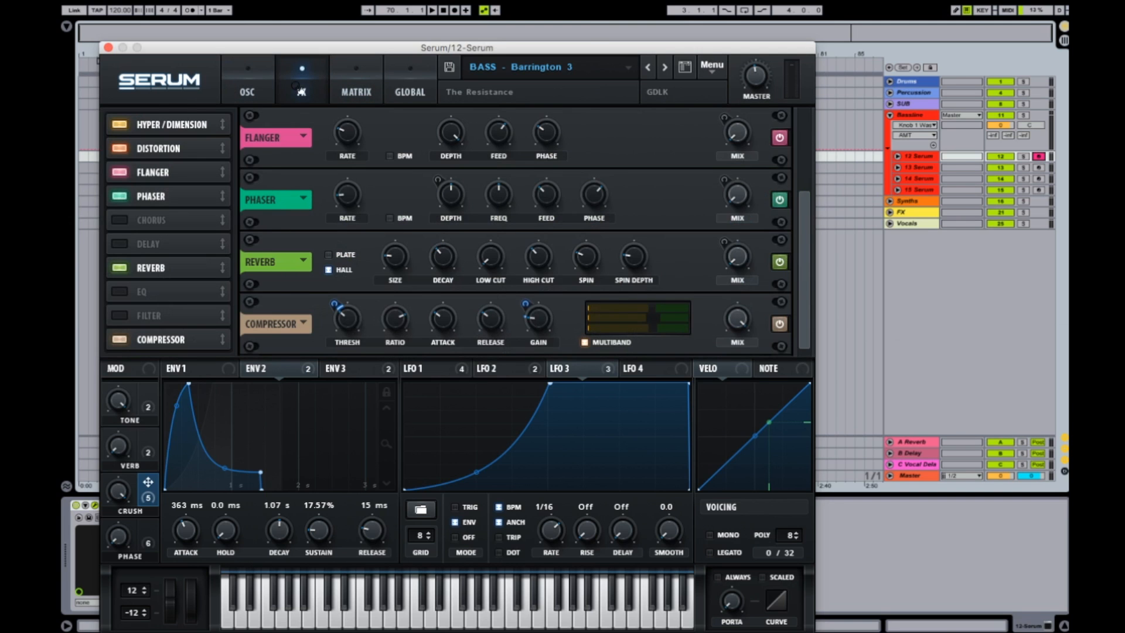
pyautogui.click(359, 89)
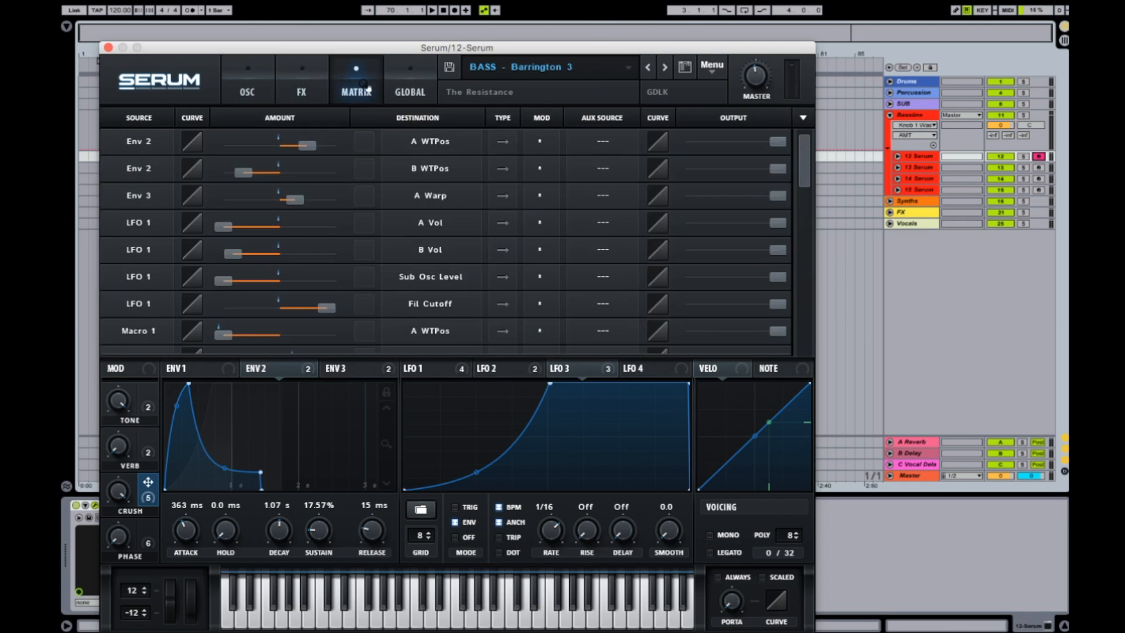
pyautogui.click(252, 91)
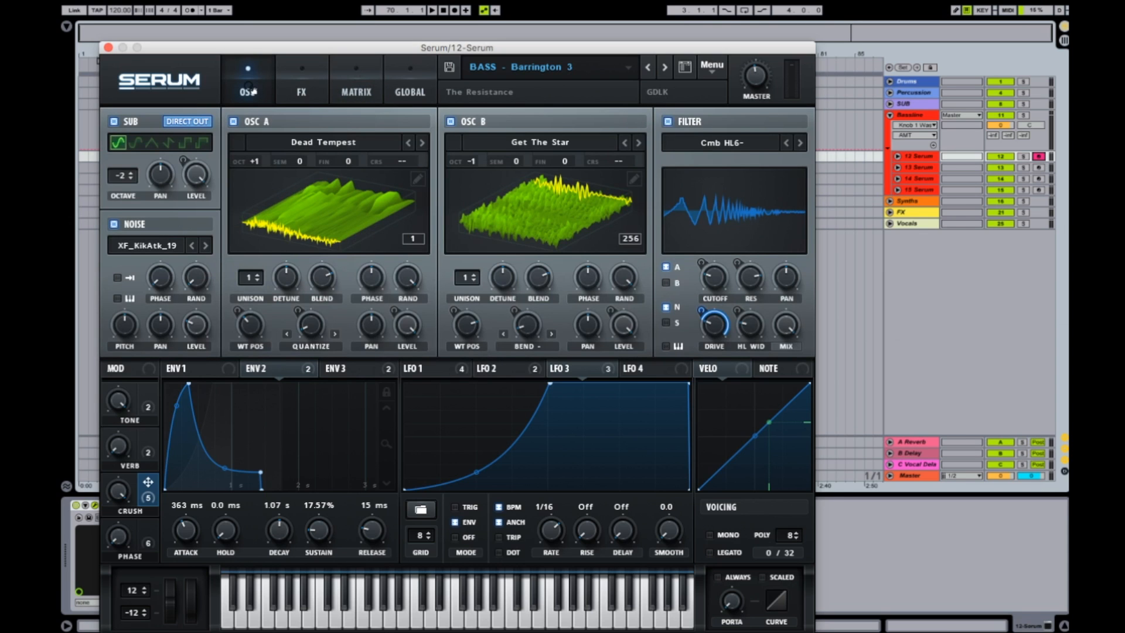